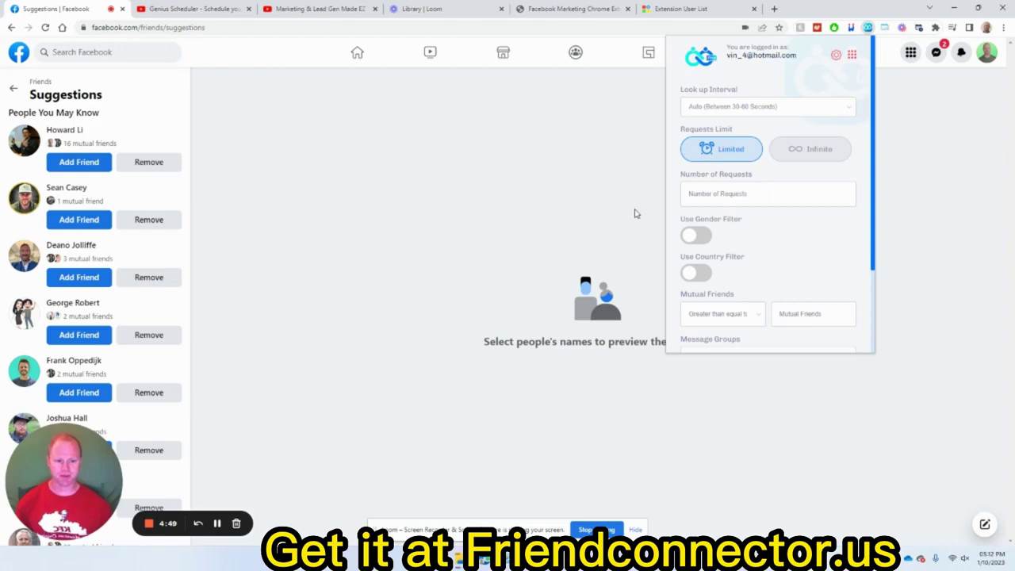
Start a new message segment titled Suggested Friends Outreach with a first-name greeting message.
scroll(745, 188, "down", 1)
scroll(751, 195, "up", 1)
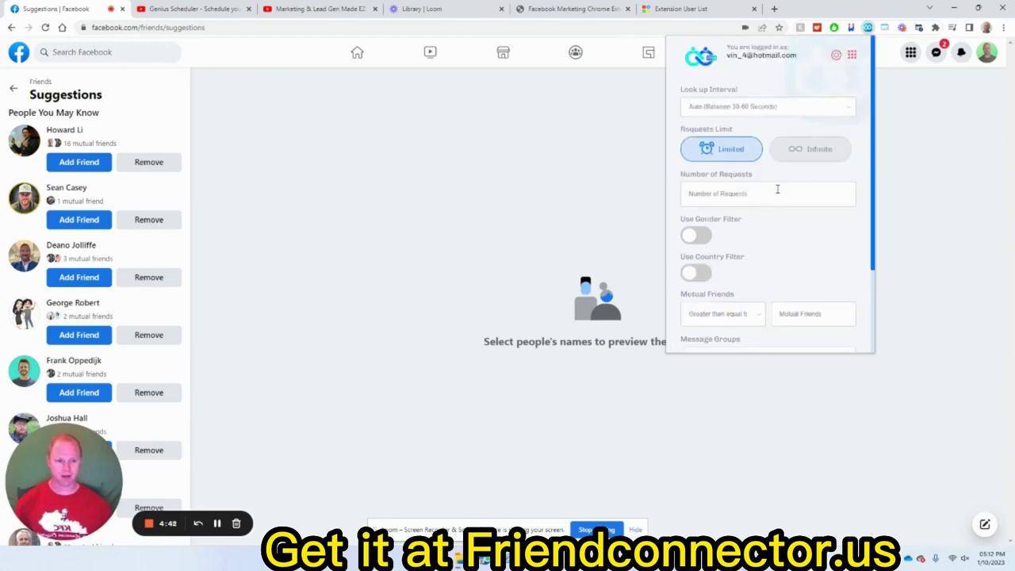
left_click(850, 55)
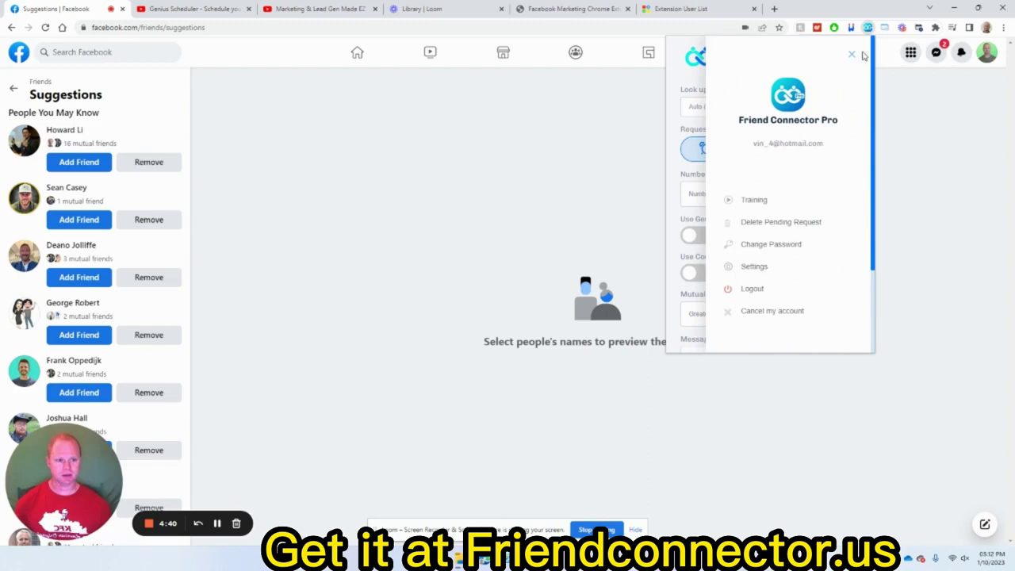
left_click(761, 268)
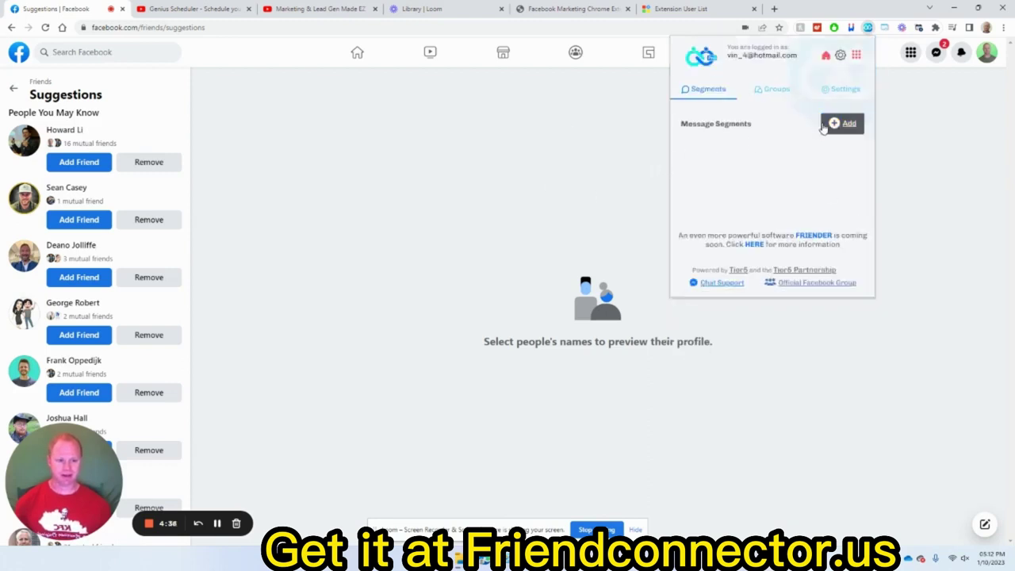
left_click(824, 128)
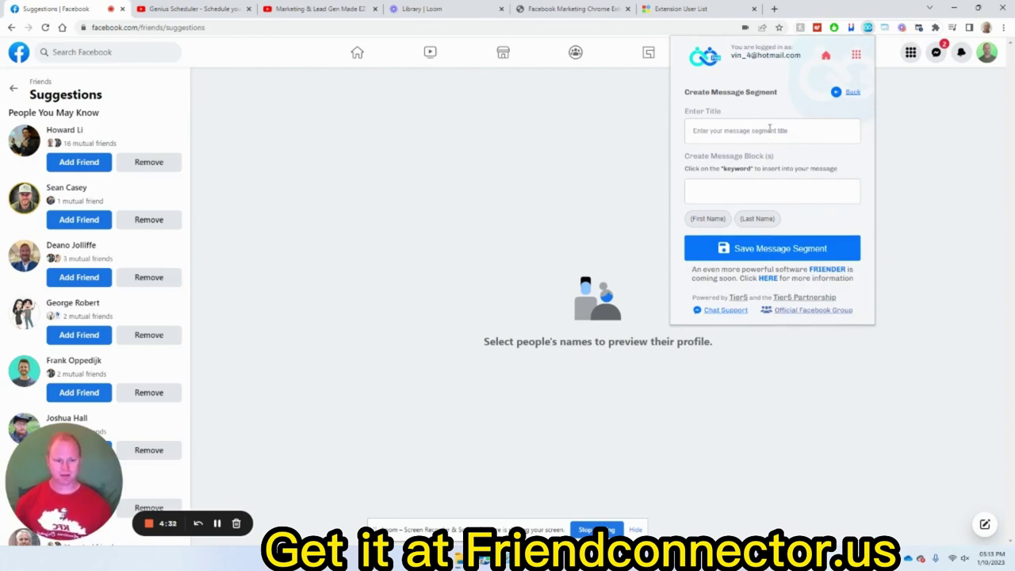
type("Stu")
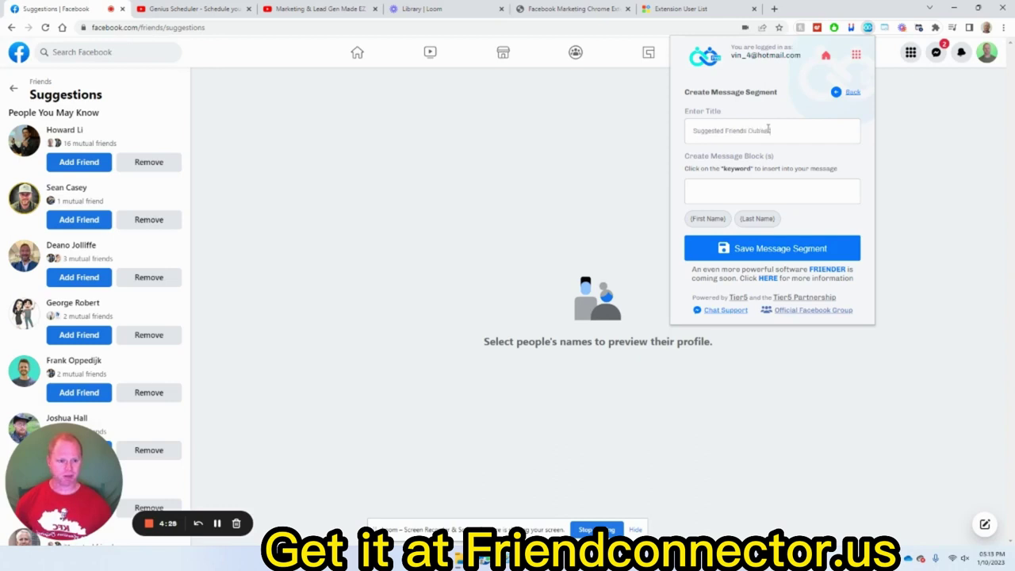
type("ch")
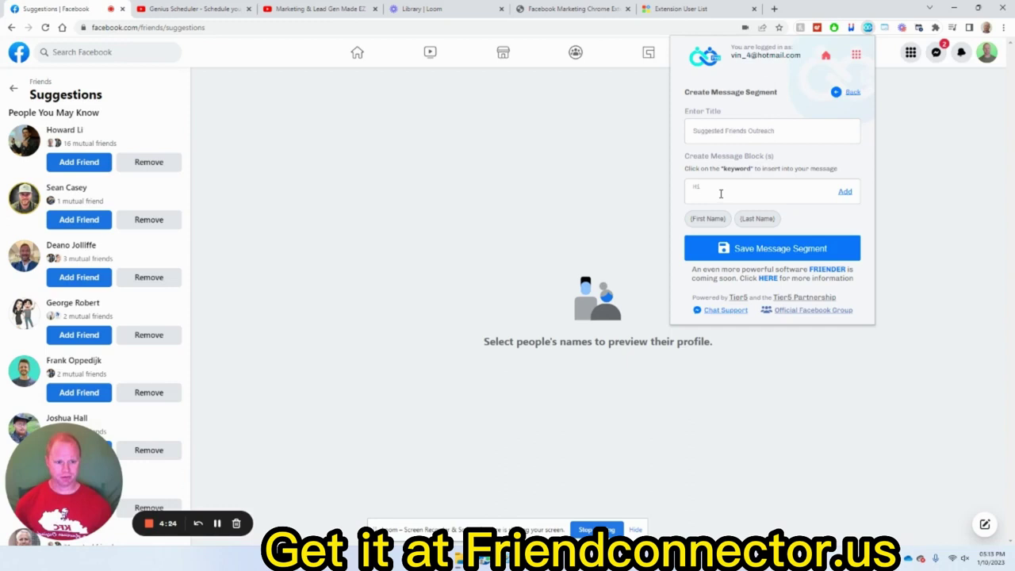
left_click(707, 219)
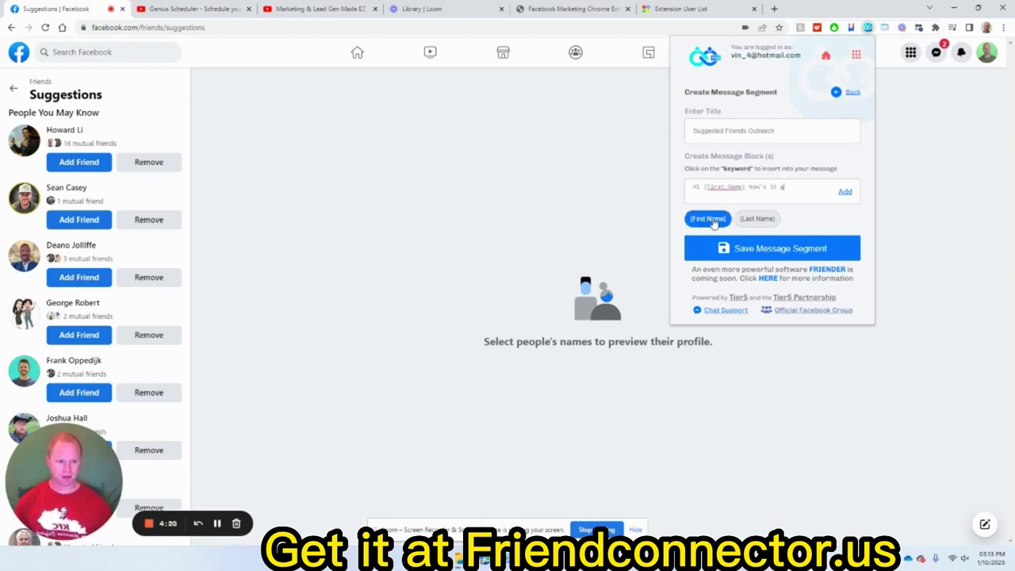
type("oing?")
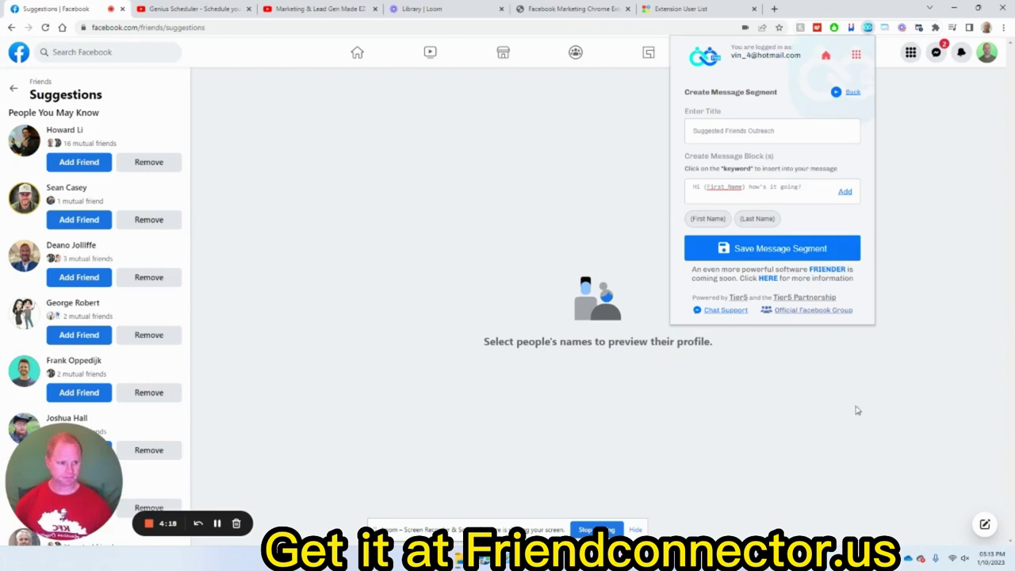
left_click(845, 191)
Add a second 'Hey' greeting message to the segment and save it.
left_click(684, 199)
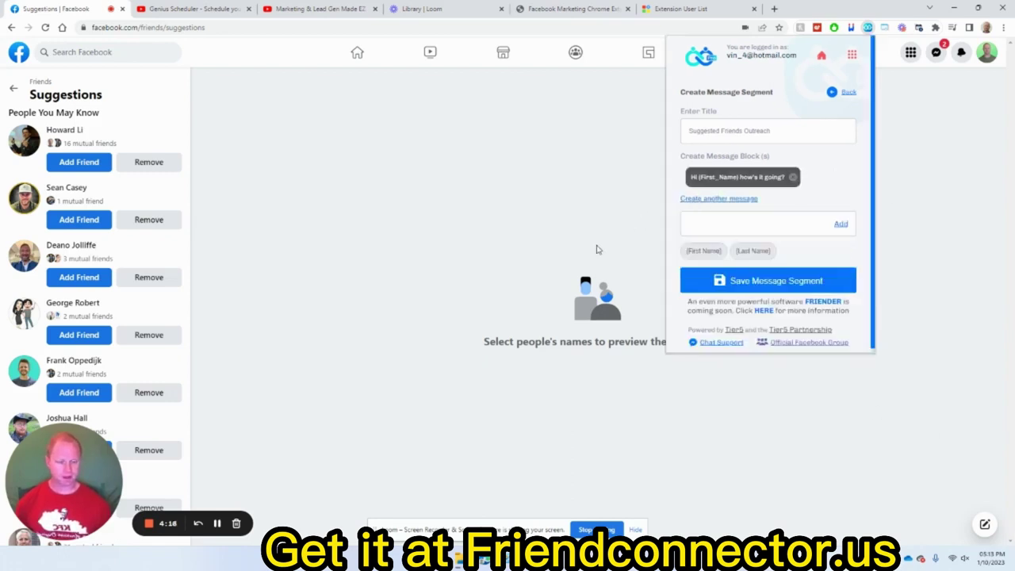
type("Hey")
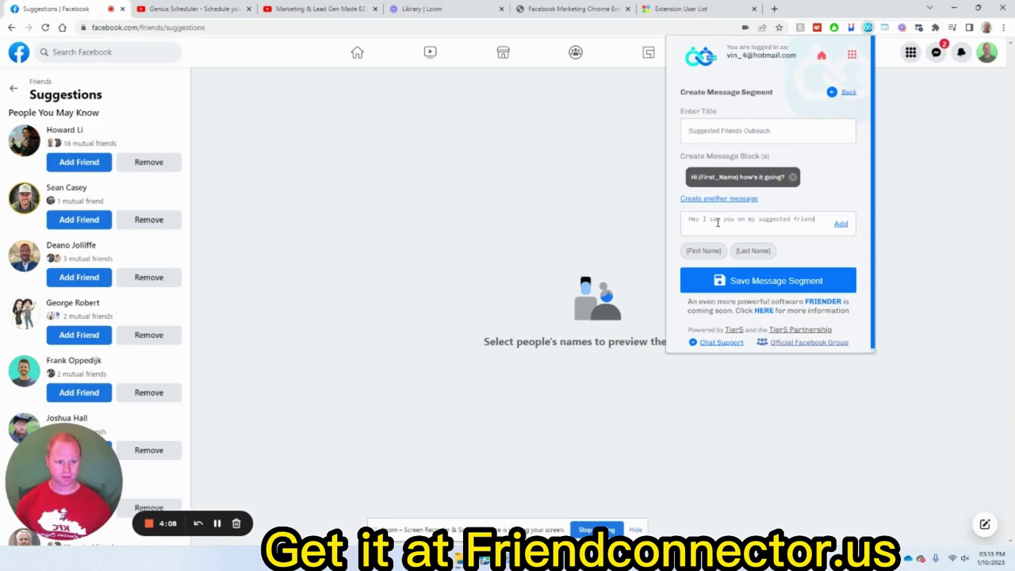
type("list")
left_click(840, 223)
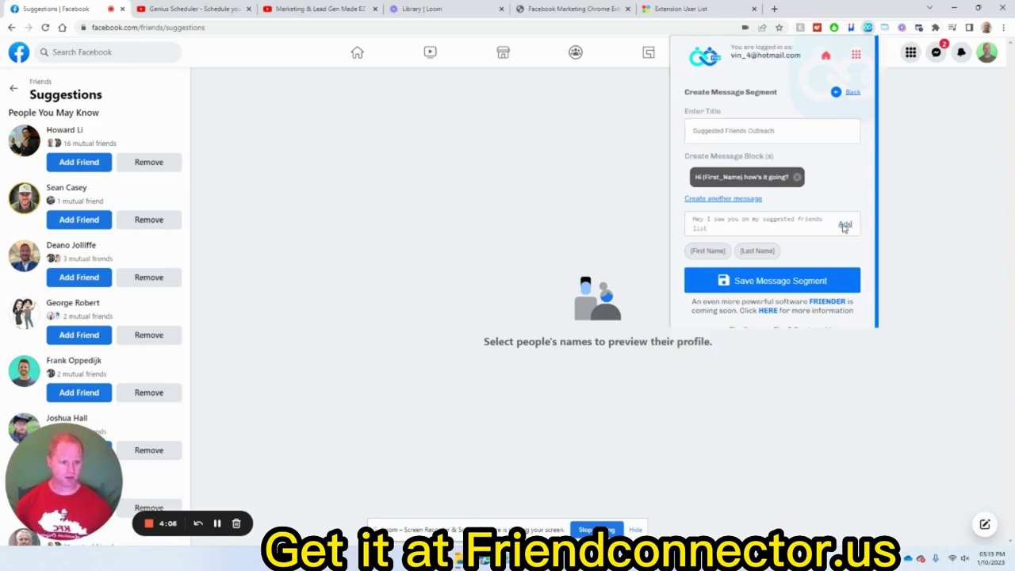
left_click(790, 244)
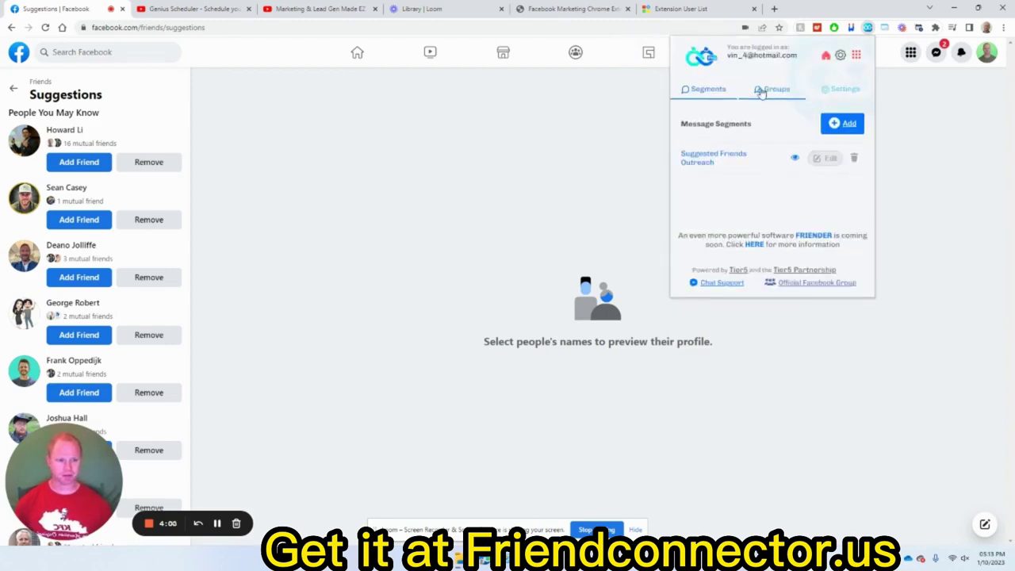
Start a General Outreach message group containing the Suggested Friends Outreach segment.
left_click(760, 92)
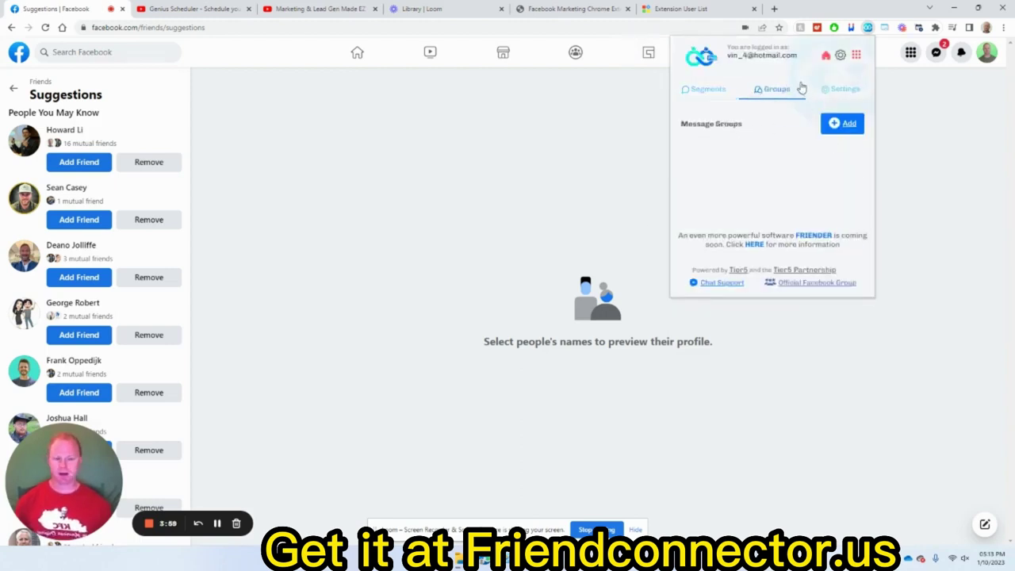
left_click(839, 124)
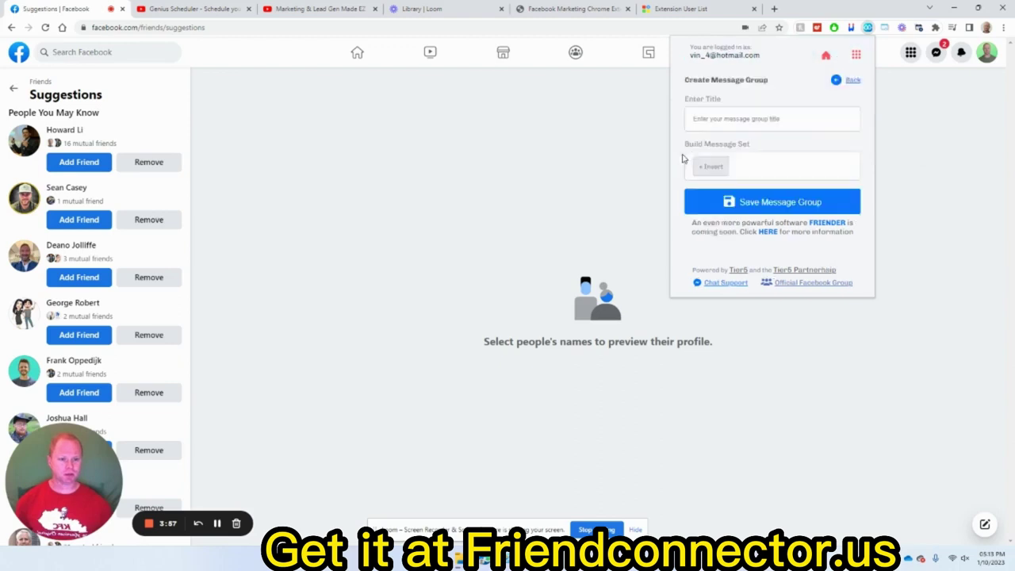
left_click(730, 132)
type("S")
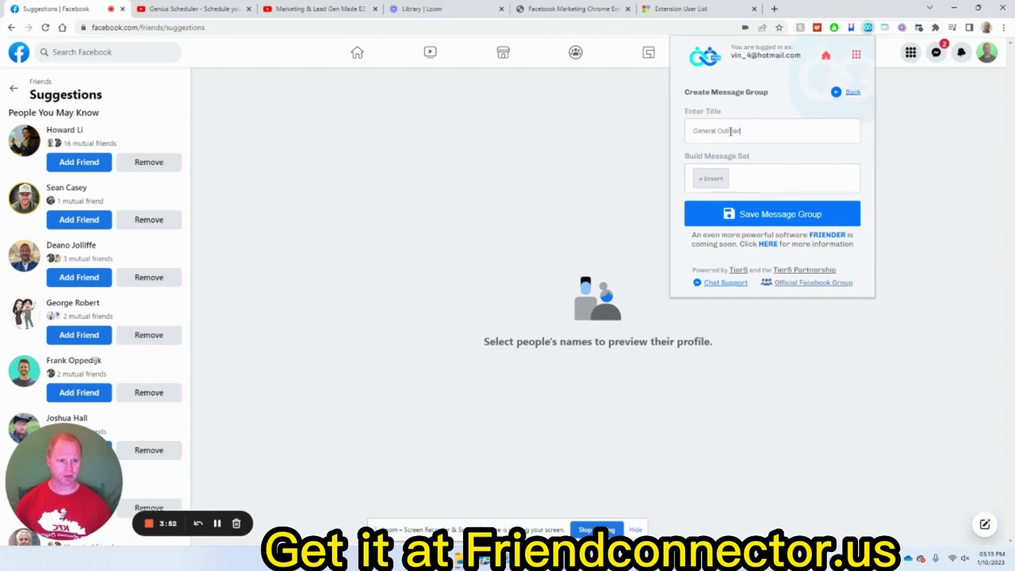
type("h")
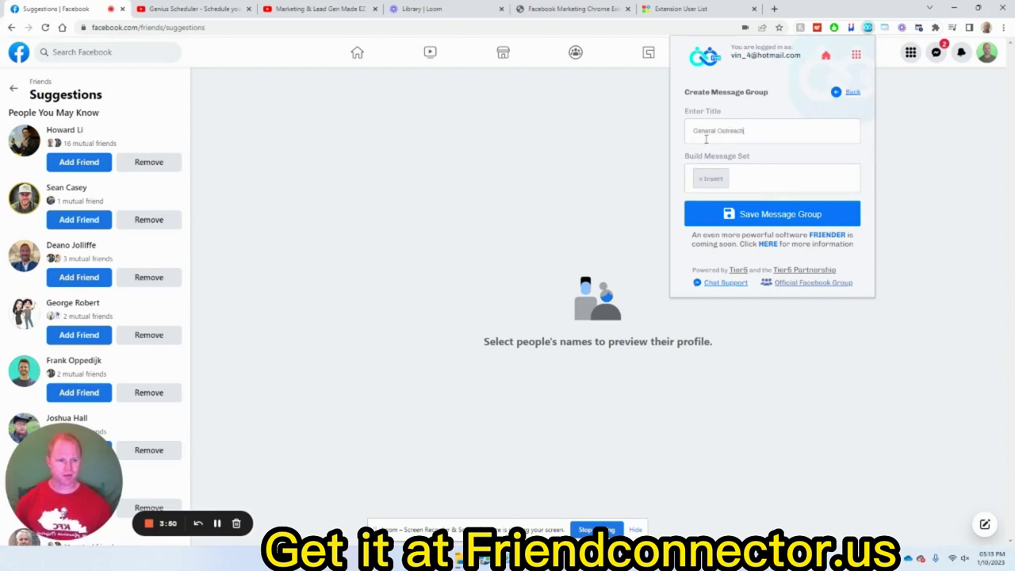
left_click(710, 176)
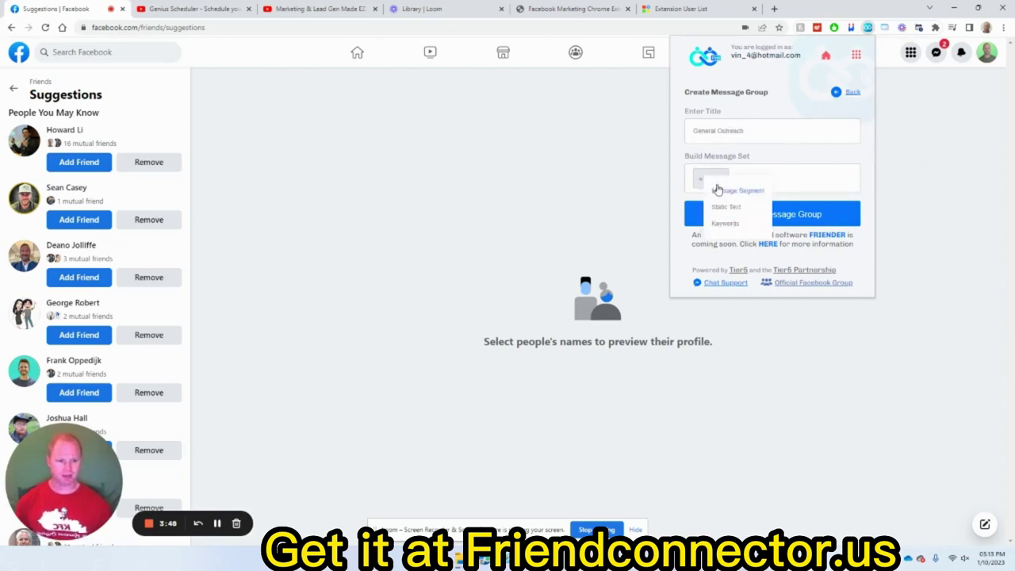
left_click(718, 191)
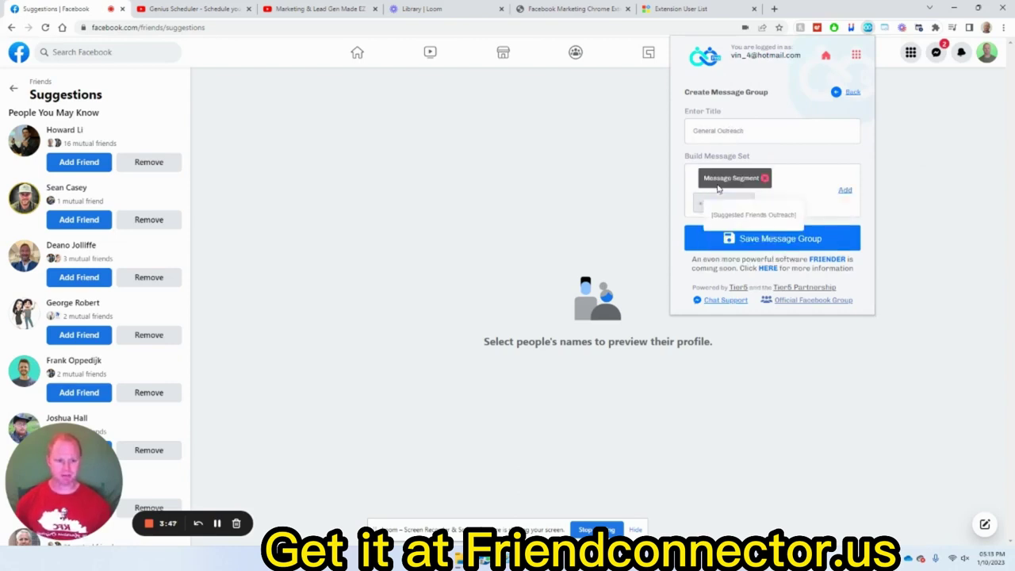
left_click(746, 215)
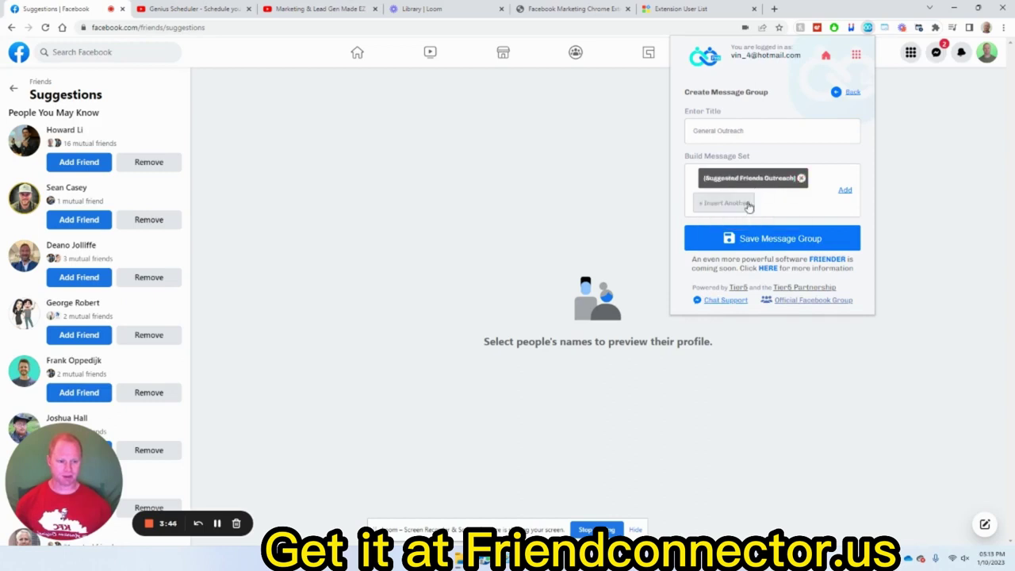
Add a second message segment to General Outreach, save the group and go to Settings.
left_click(761, 240)
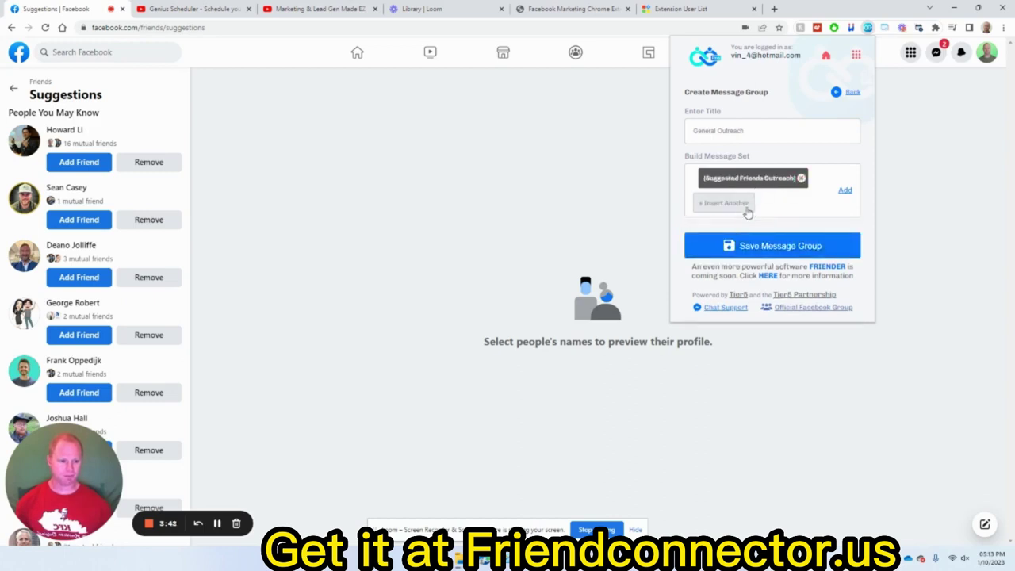
left_click(748, 206)
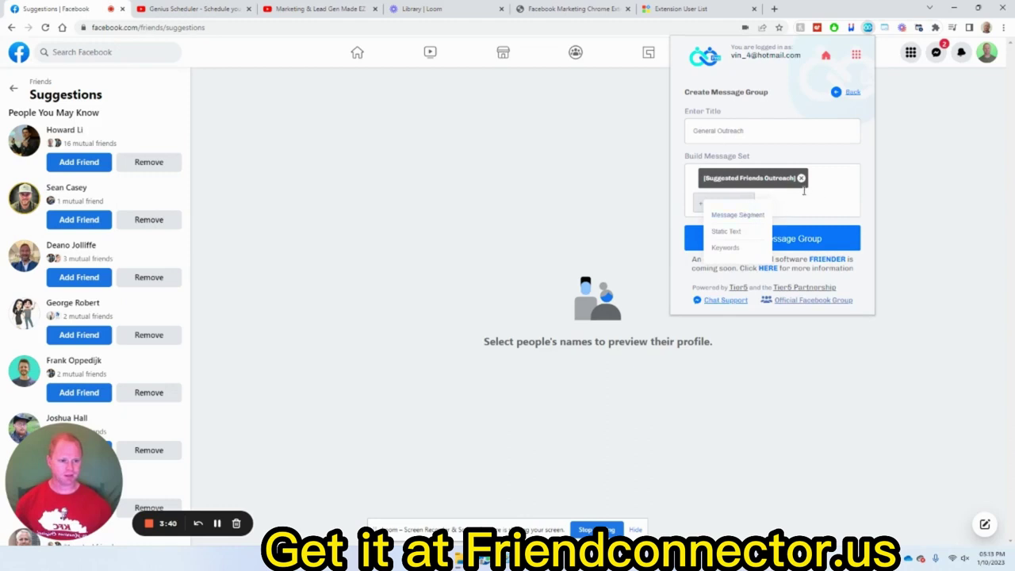
left_click(754, 215)
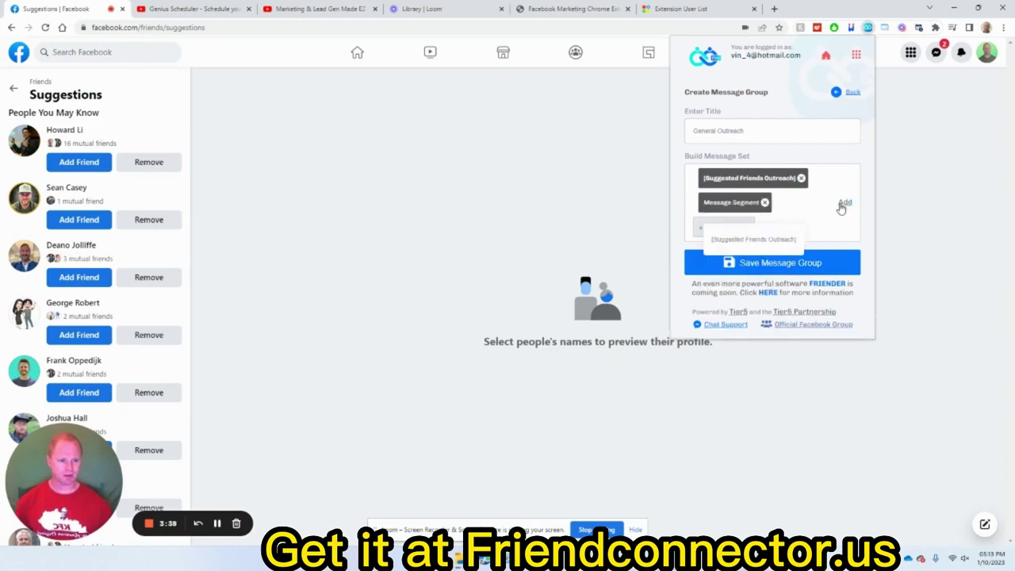
left_click(842, 206)
left_click(773, 219)
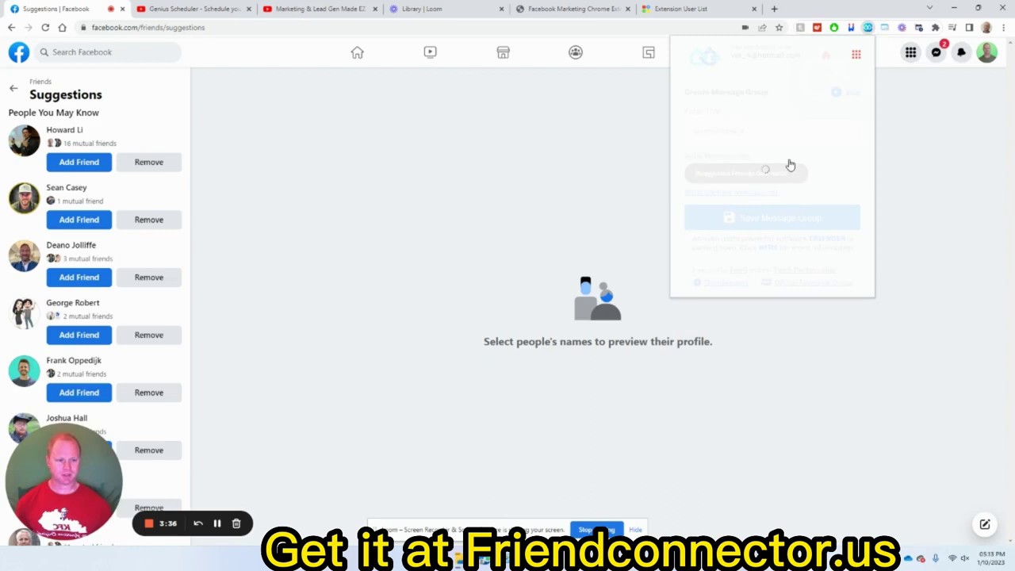
left_click(838, 89)
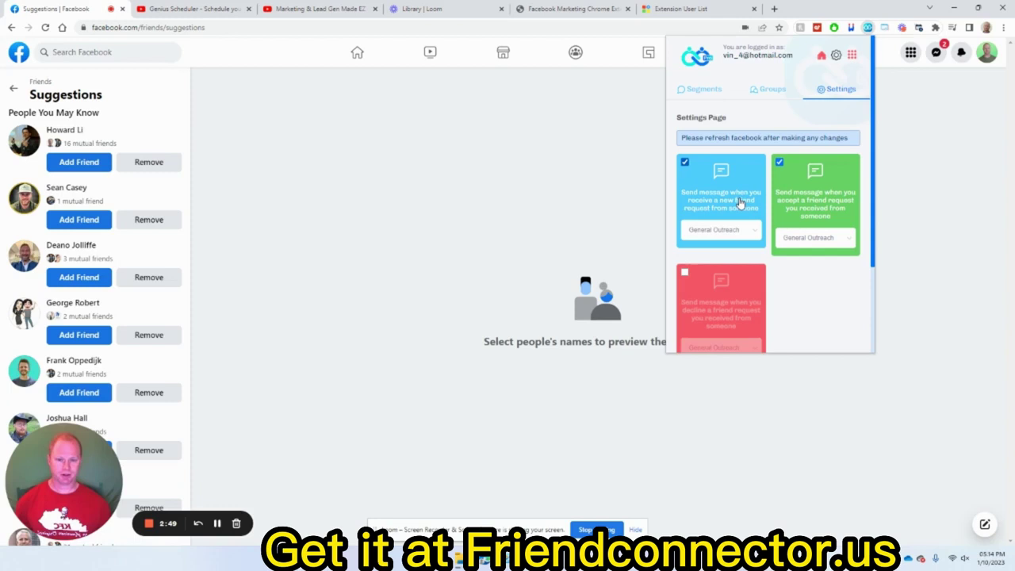
Enable auto-messages for declined requests, keeping General Outreach for accepted and declined requests.
scroll(739, 204, "down", 1)
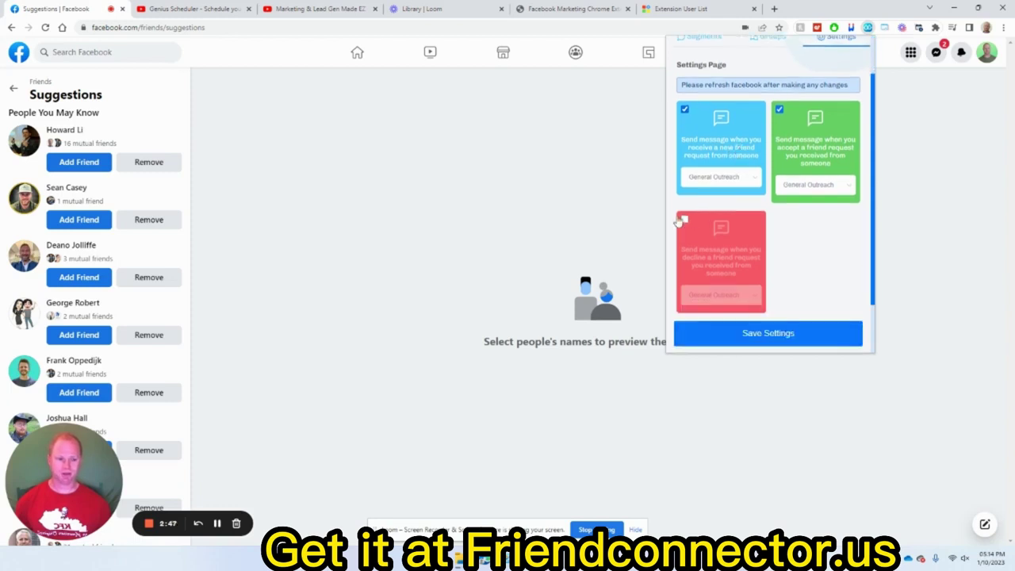
left_click(684, 219)
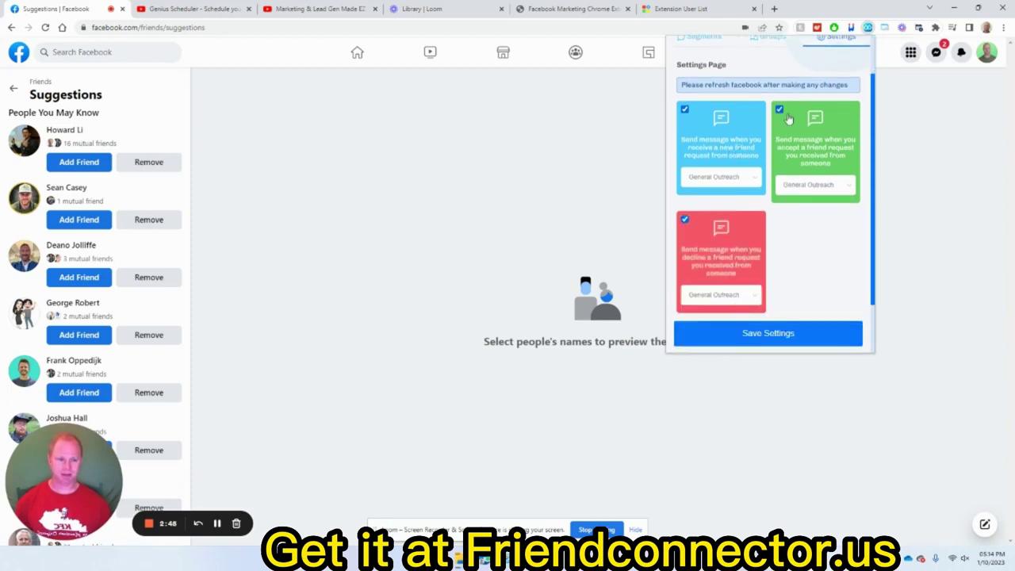
left_click(798, 184)
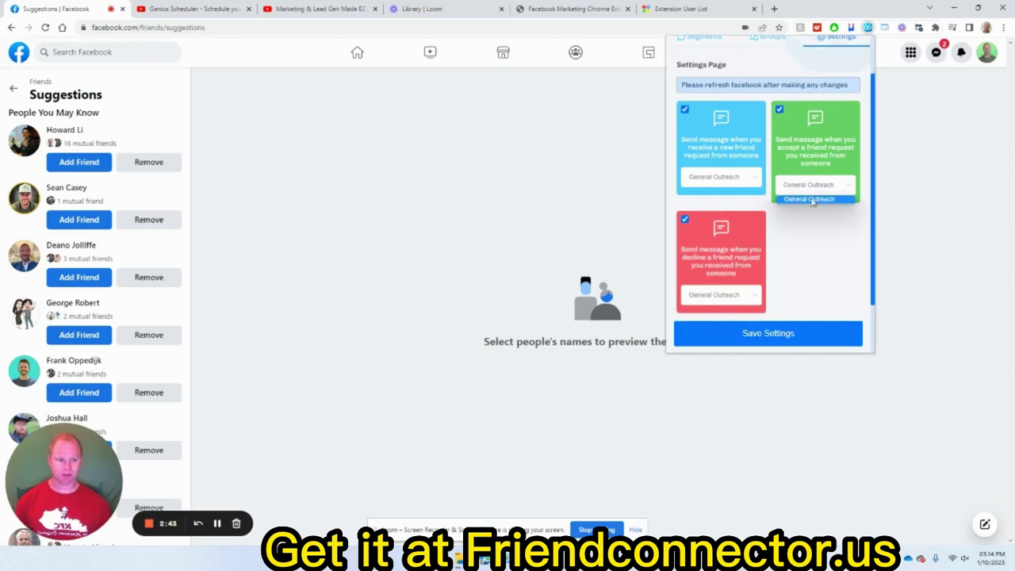
left_click(725, 297)
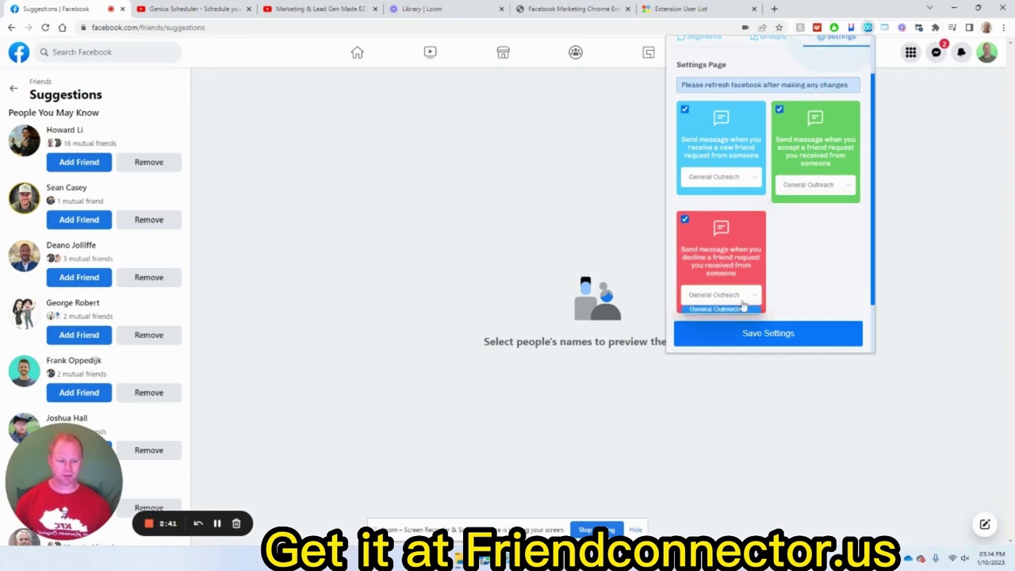
left_click(736, 300)
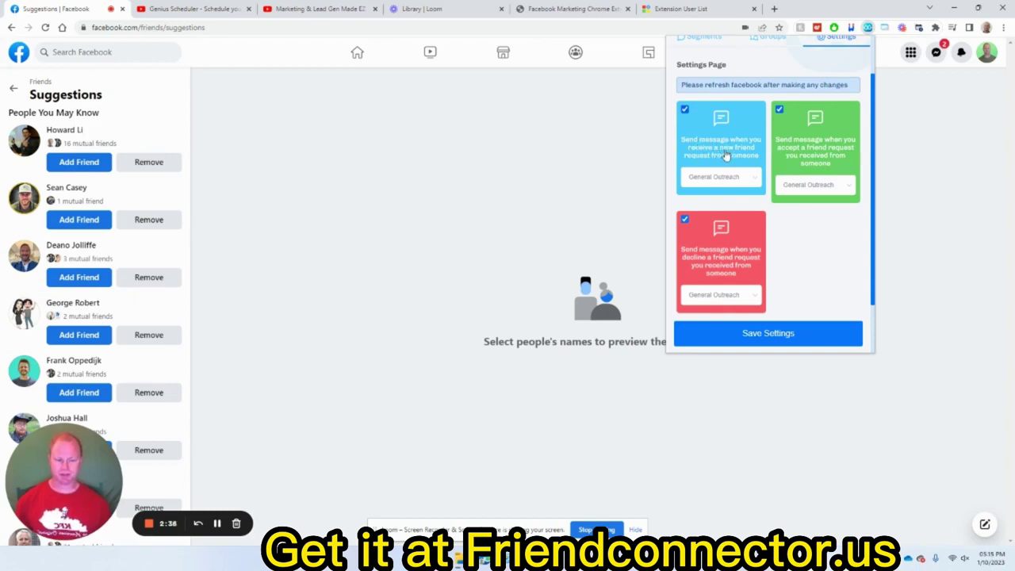
Save the automatic-message settings and dismiss the saved confirmation.
scroll(729, 174, "up", 1)
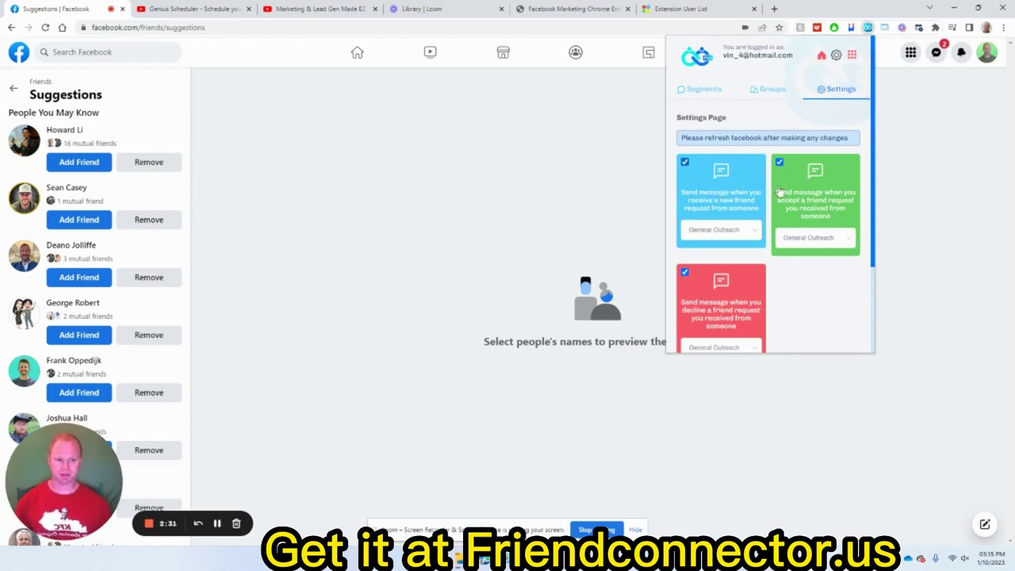
scroll(777, 178, "down", 2)
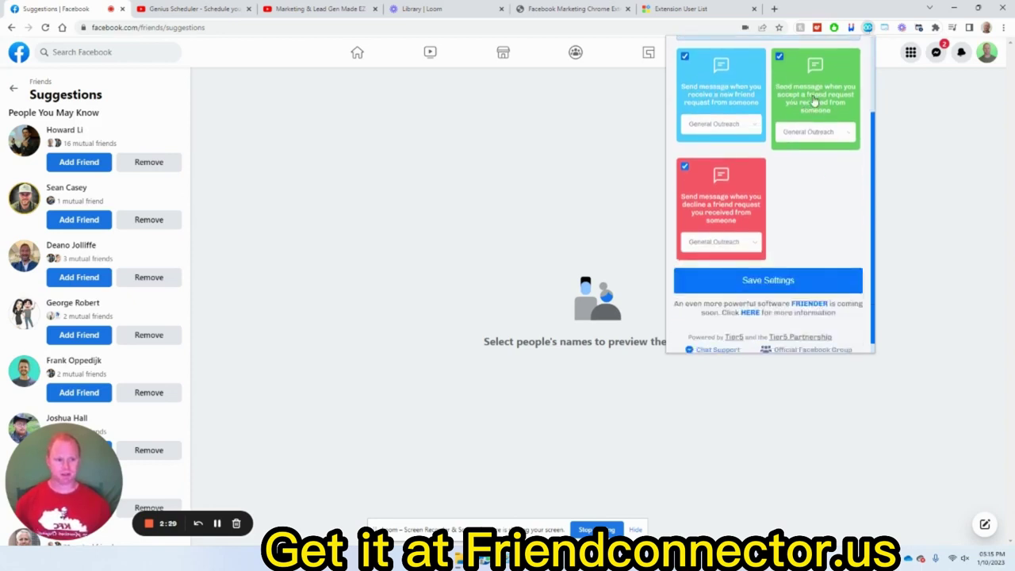
left_click(755, 273)
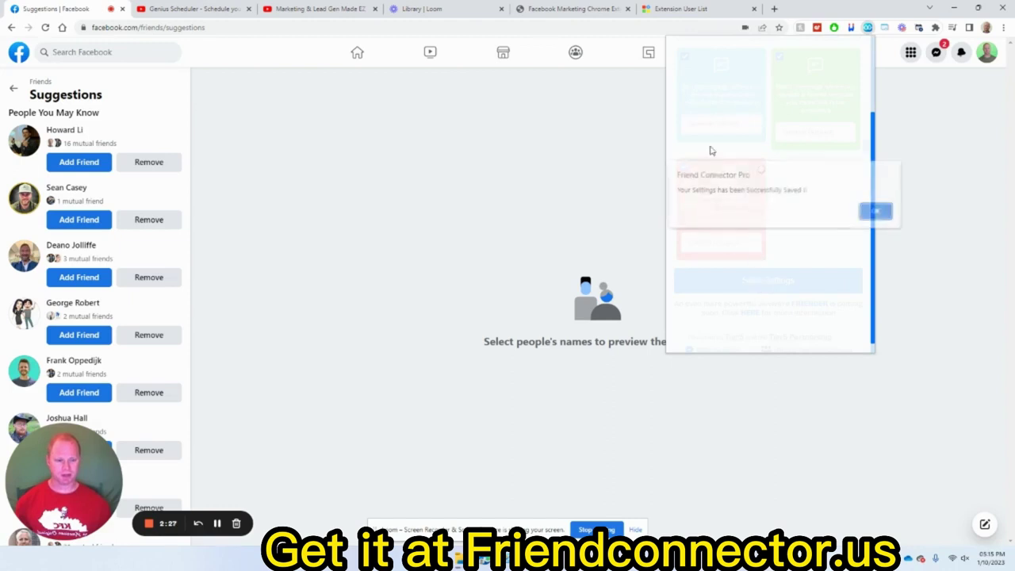
left_click(875, 211)
scroll(777, 142, "up", 2)
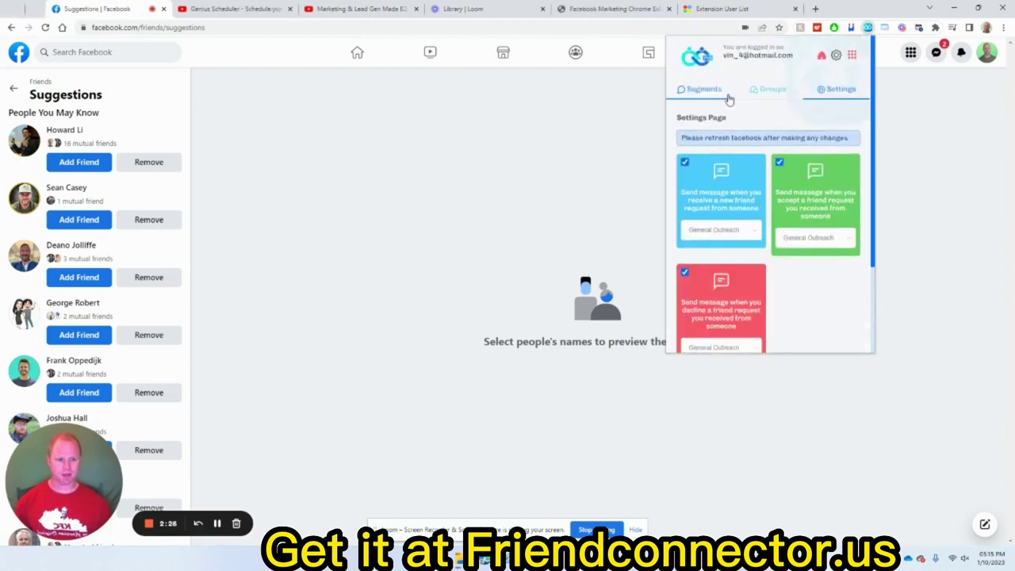
left_click(765, 93)
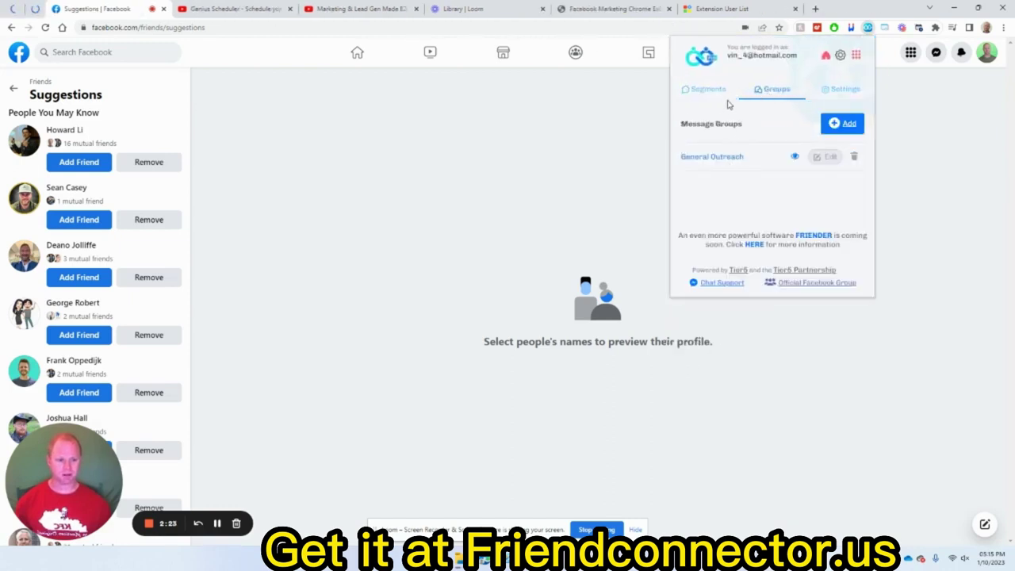
Enter 20 as the number of requests in the friend-request automation form.
left_click(708, 99)
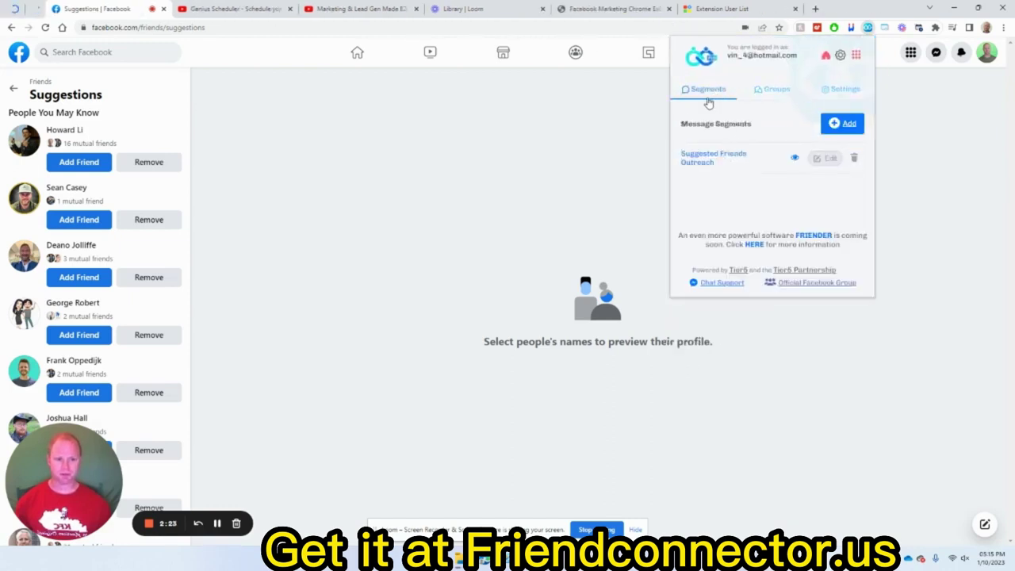
left_click(825, 55)
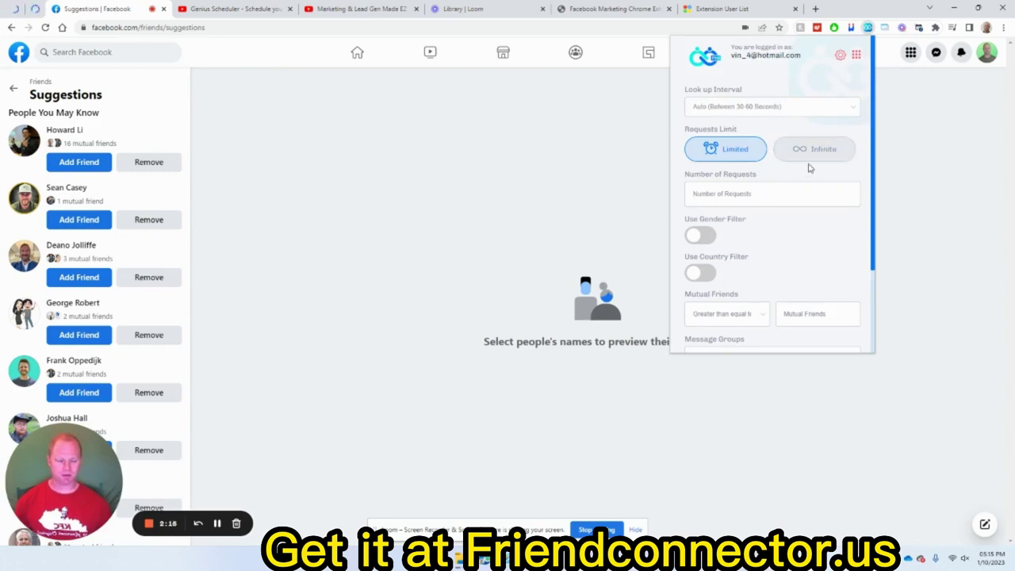
left_click(749, 190)
type("20")
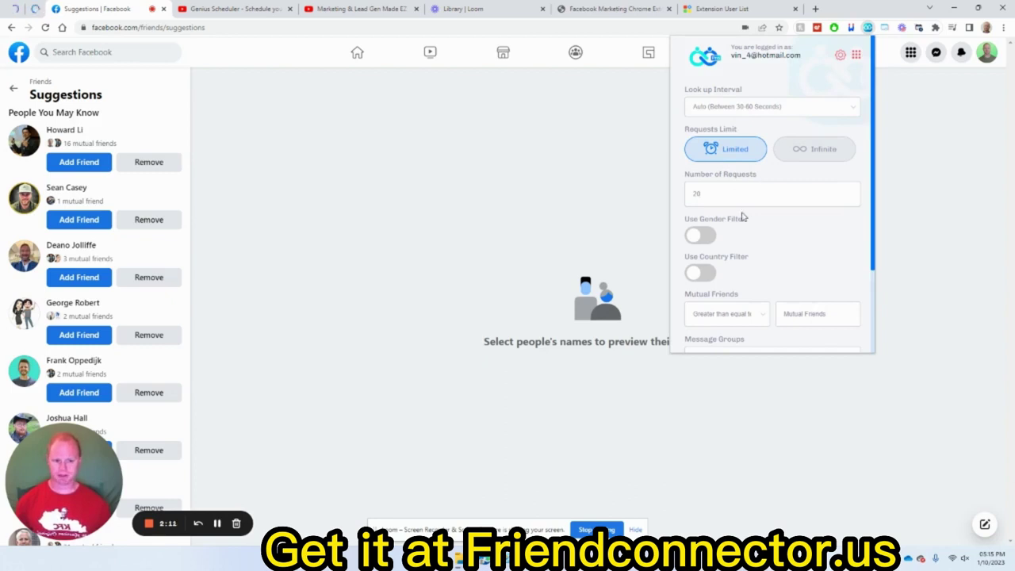
Choose General Outreach as the message group and run the friend requests.
scroll(745, 214, "down", 2)
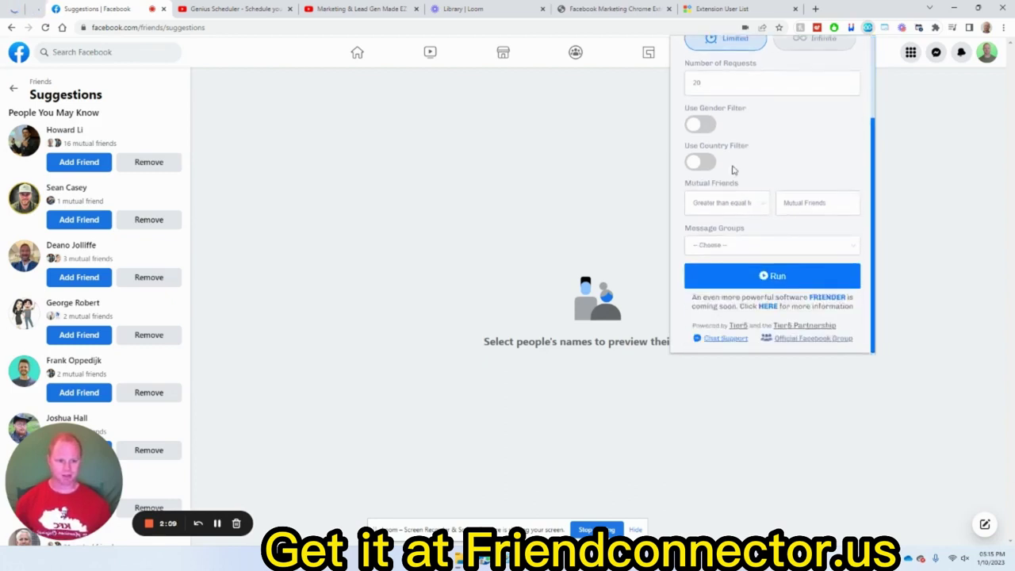
left_click(740, 252)
left_click(728, 269)
scroll(733, 250, "up", 3)
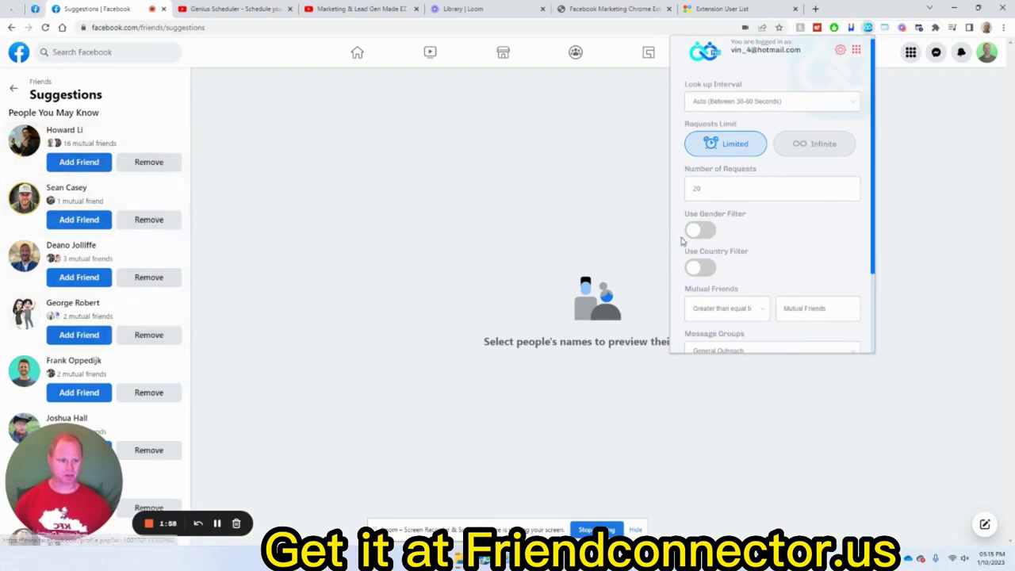
scroll(753, 222, "down", 3)
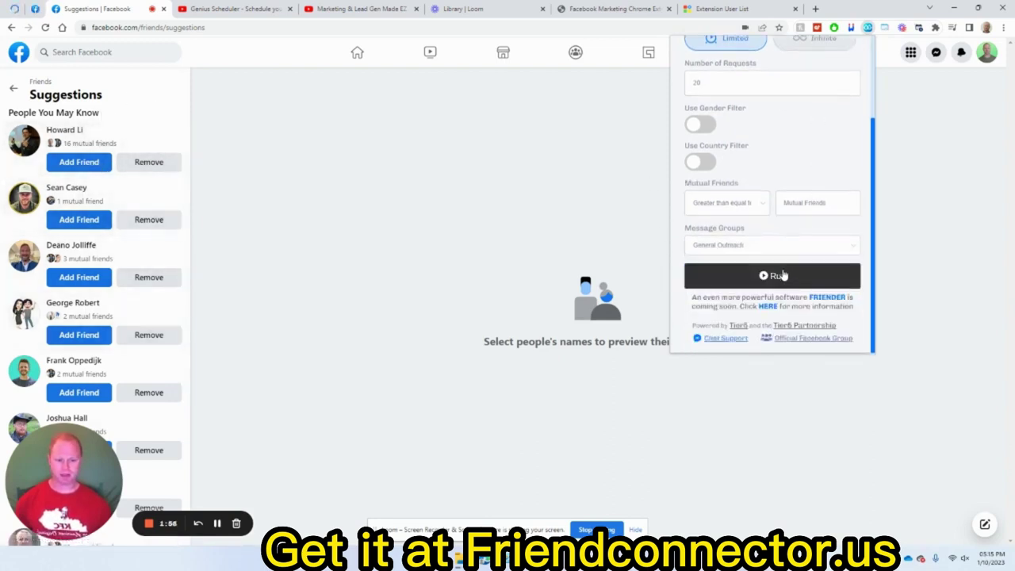
scroll(721, 198, "up", 3)
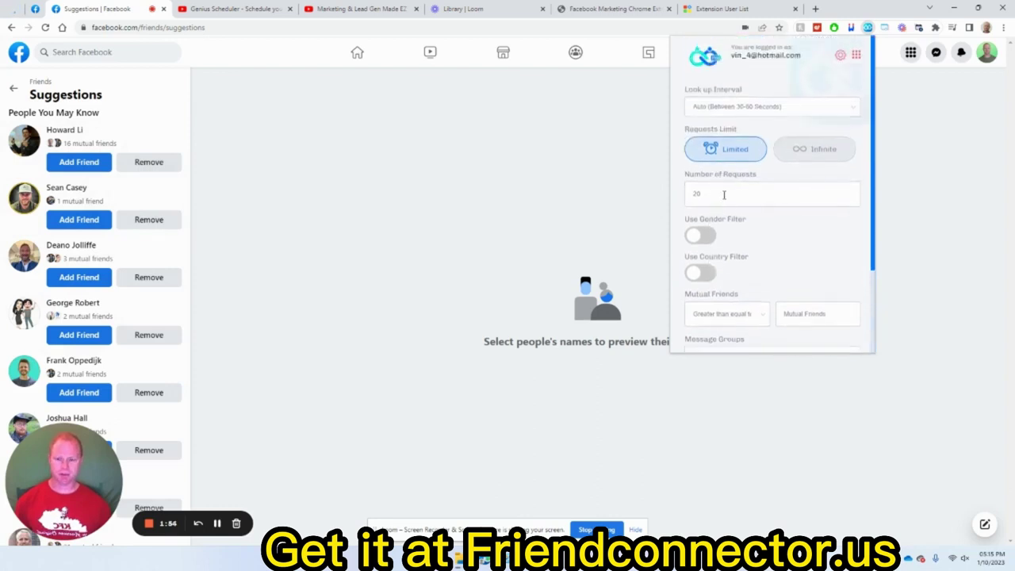
scroll(753, 224, "down", 3)
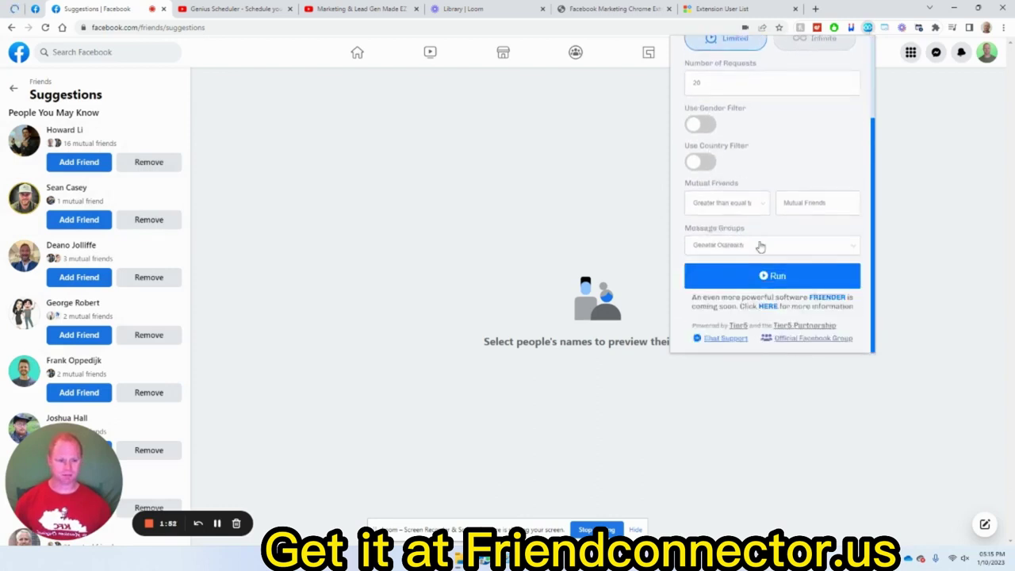
left_click(761, 276)
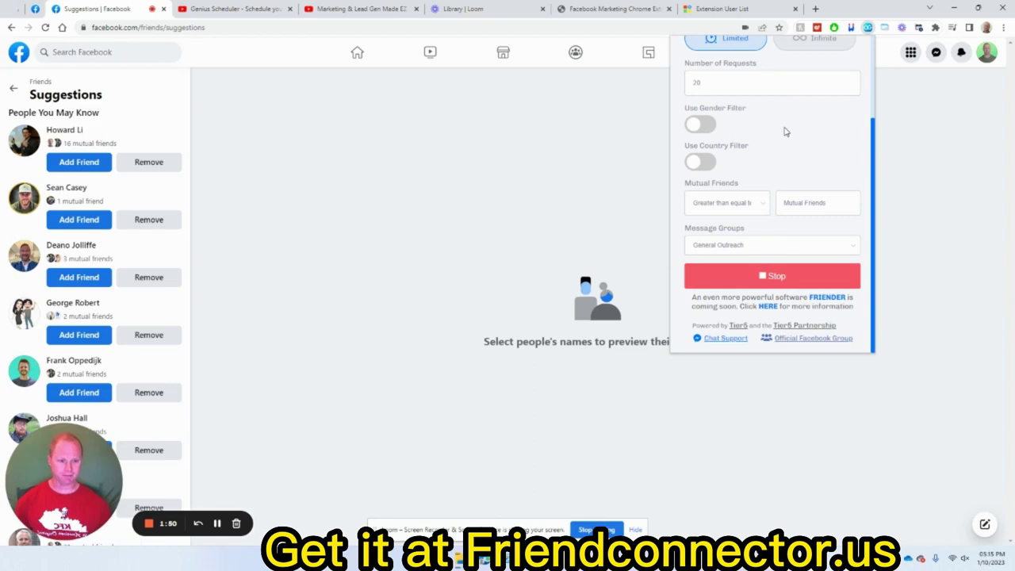
scroll(766, 136, "up", 2)
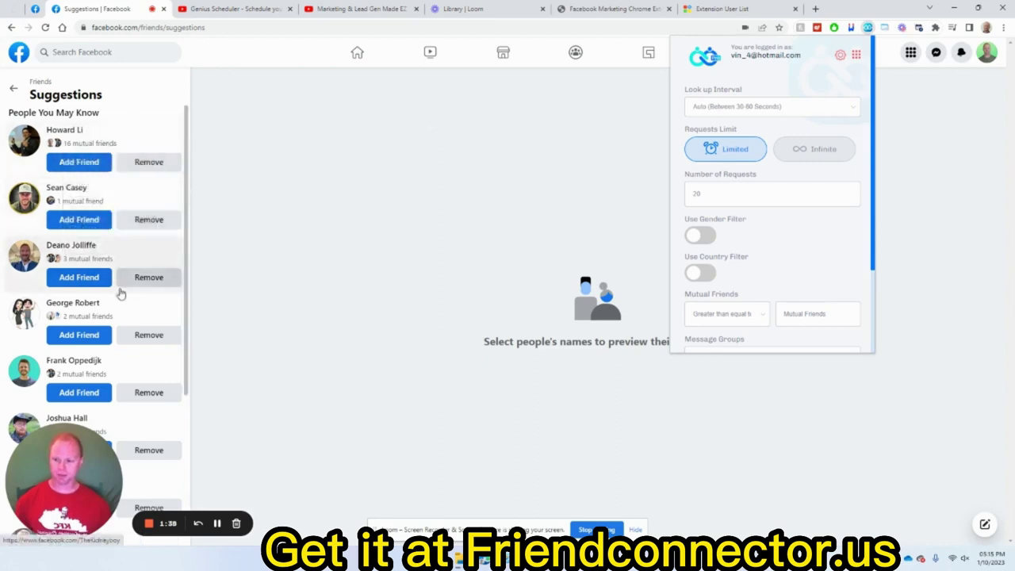
Change the running campaign's lookup interval to 5 Mins.
scroll(121, 301, "down", 2)
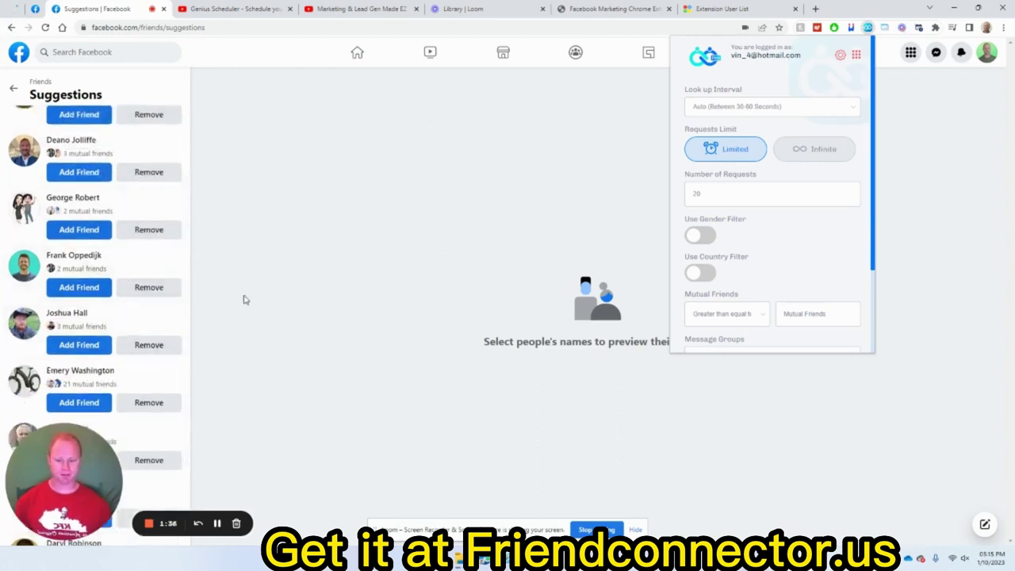
scroll(102, 297, "up", 2)
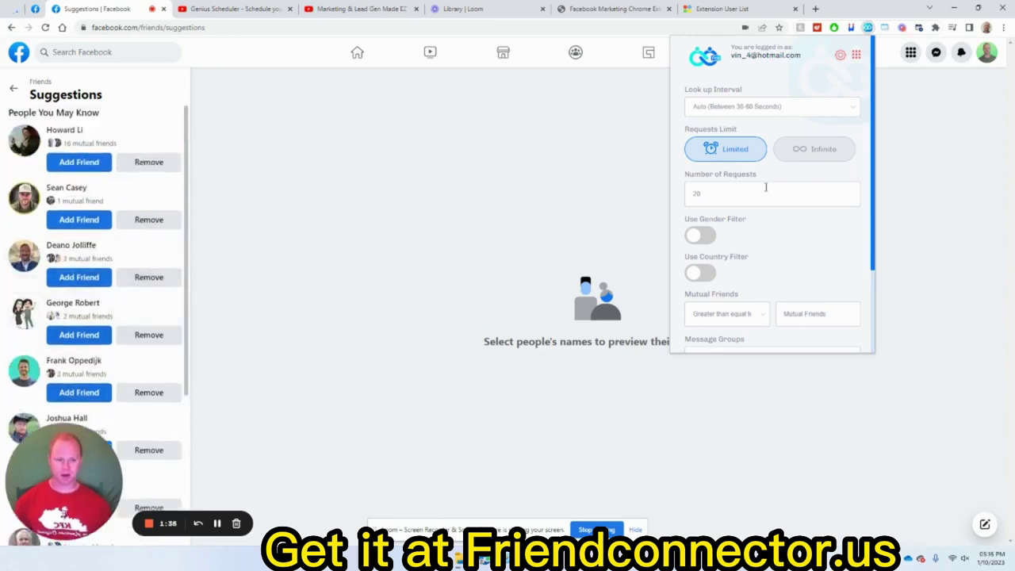
left_click(749, 114)
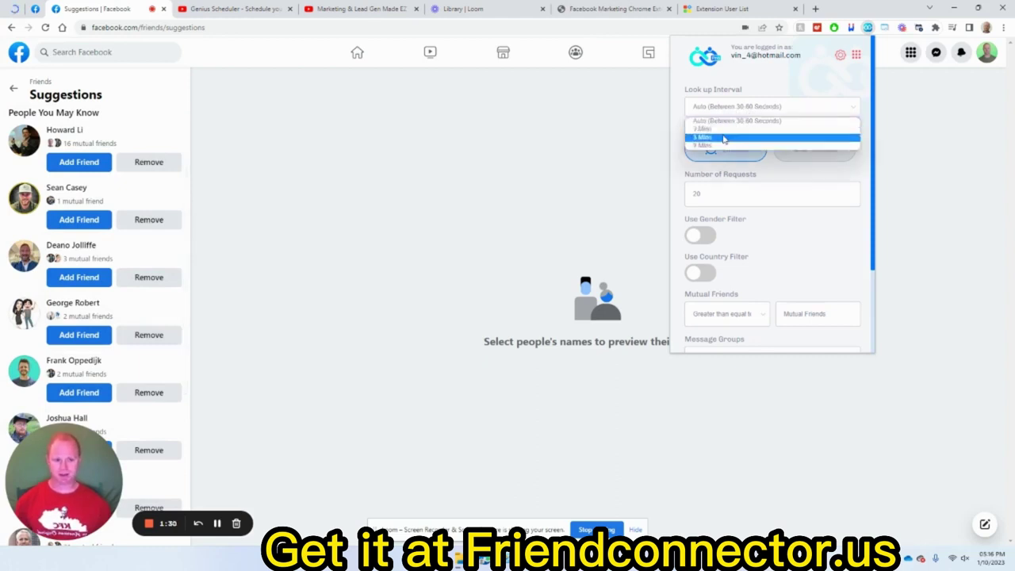
left_click(721, 136)
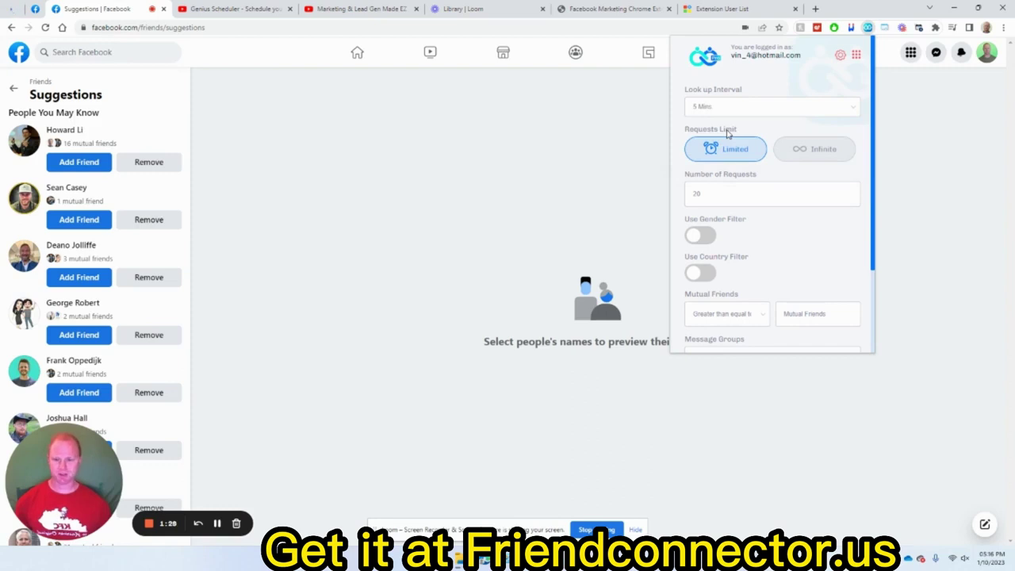
scroll(730, 136, "down", 2)
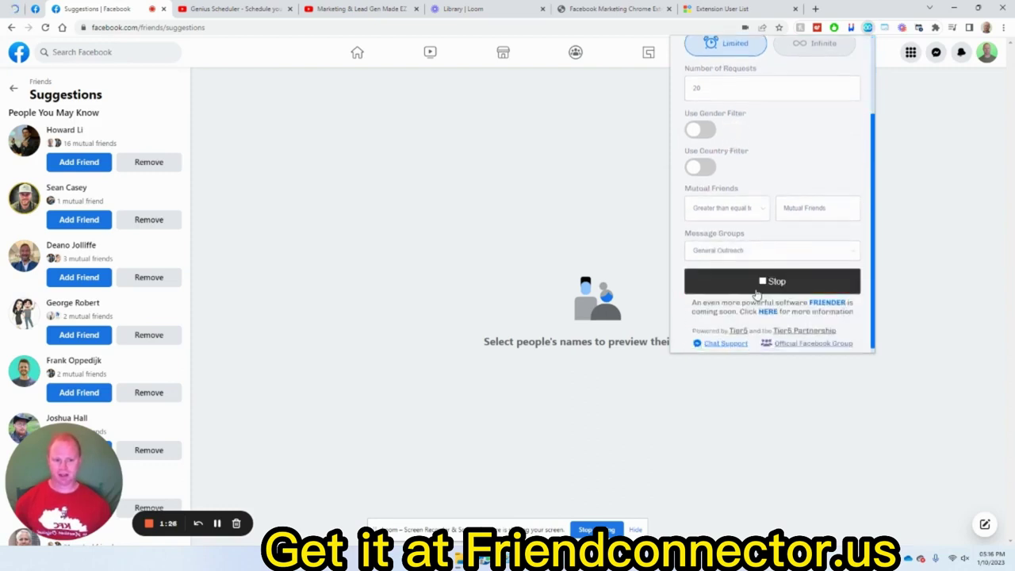
scroll(805, 252, "up", 2)
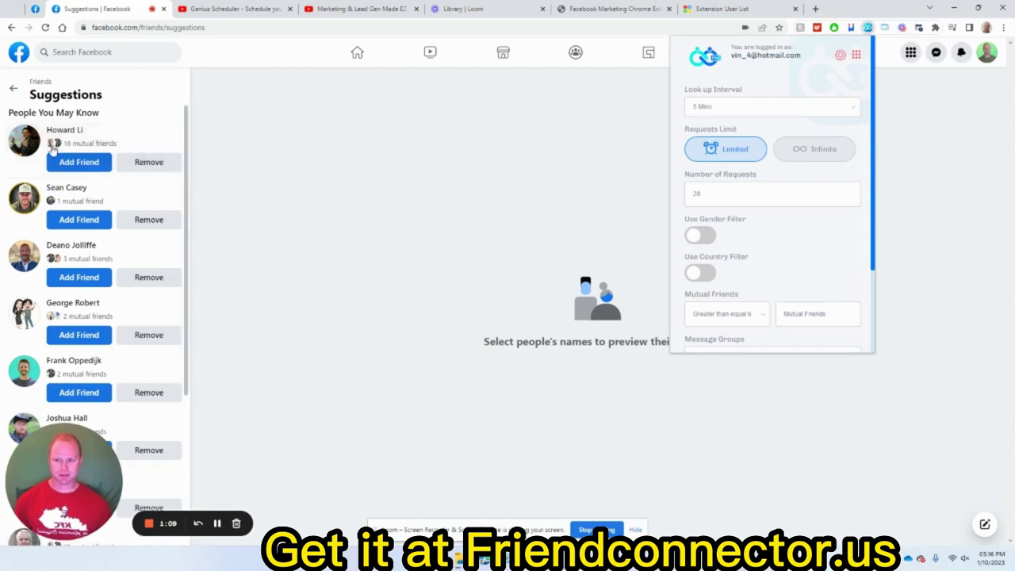
Search for the Facebook Marketing Automation group and open its People member list.
left_click(170, 51)
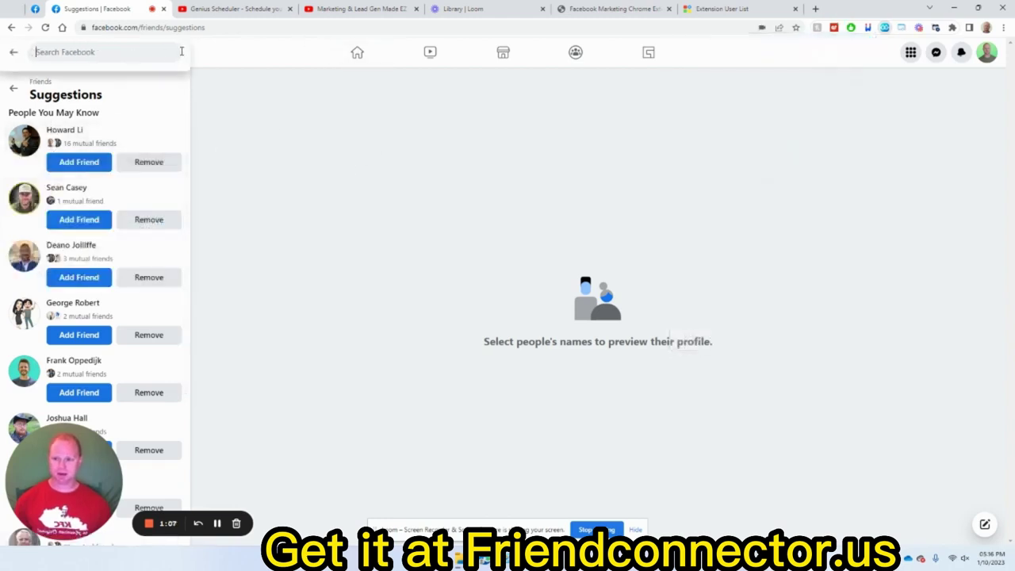
type("faceb")
key("BackSpace")
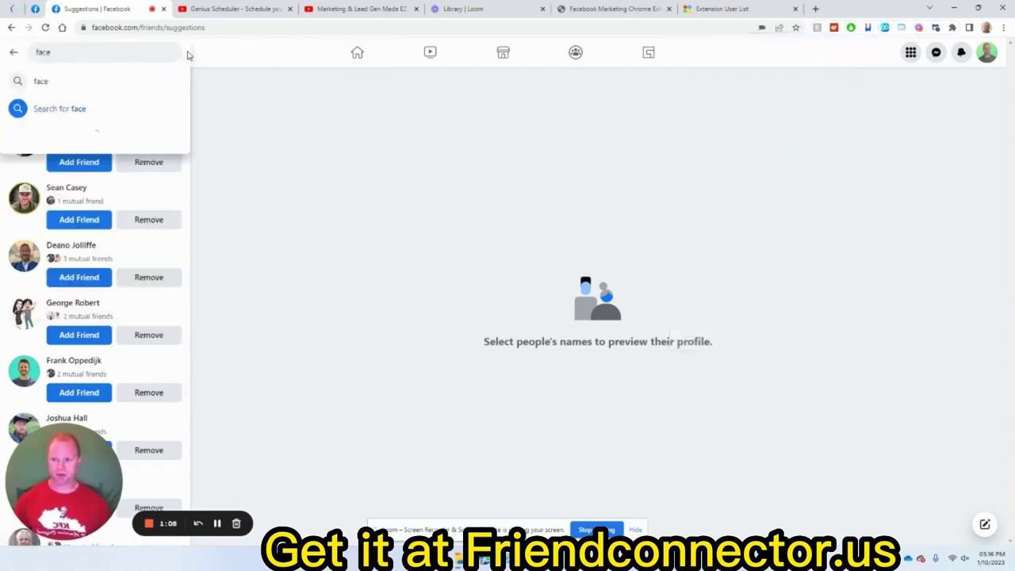
type("b")
left_click(111, 78)
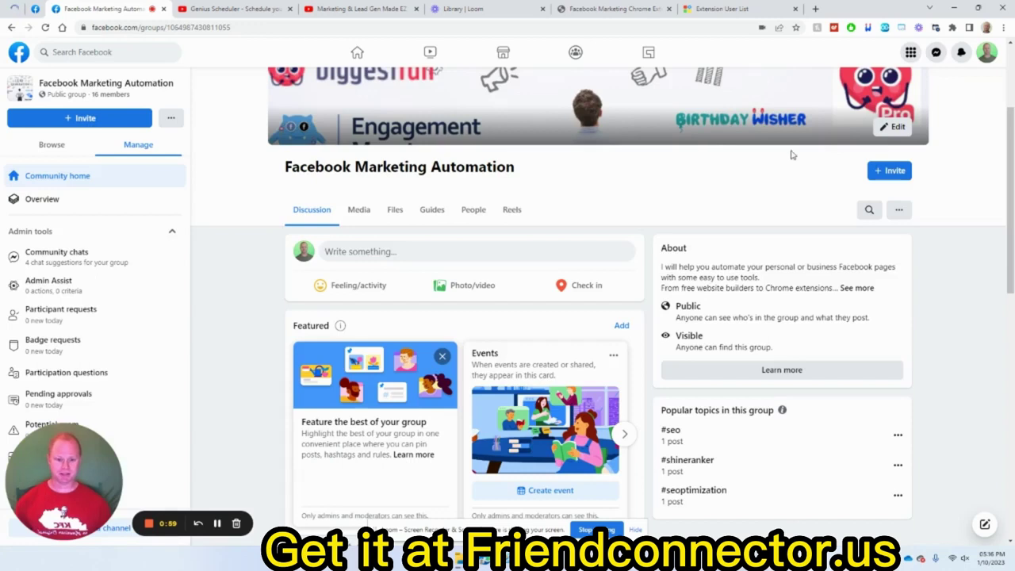
left_click(470, 216)
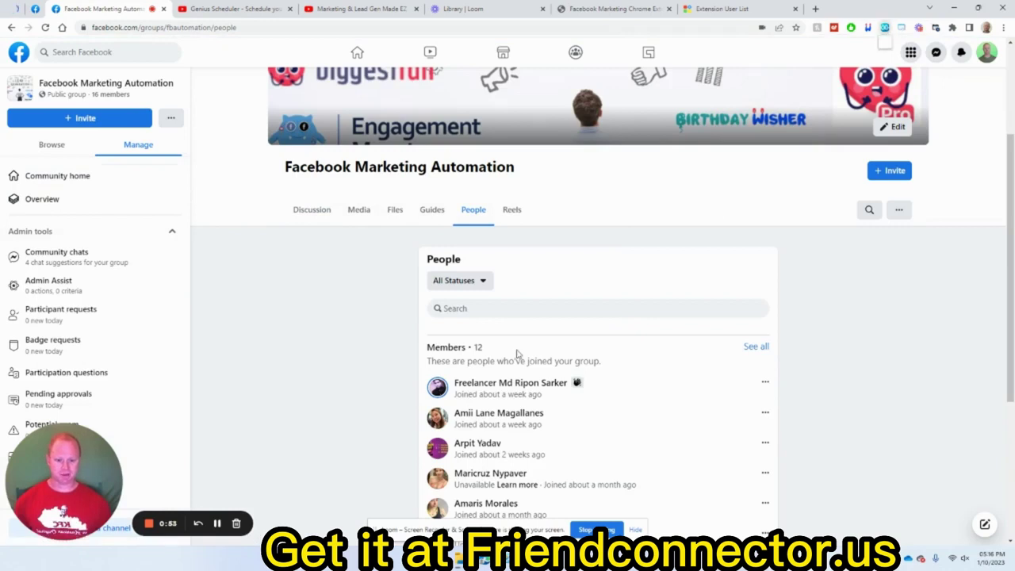
Show Friend Connector Pro's Segments list, with Suggested Friends Outreach, over the group's members.
scroll(555, 357, "down", 3)
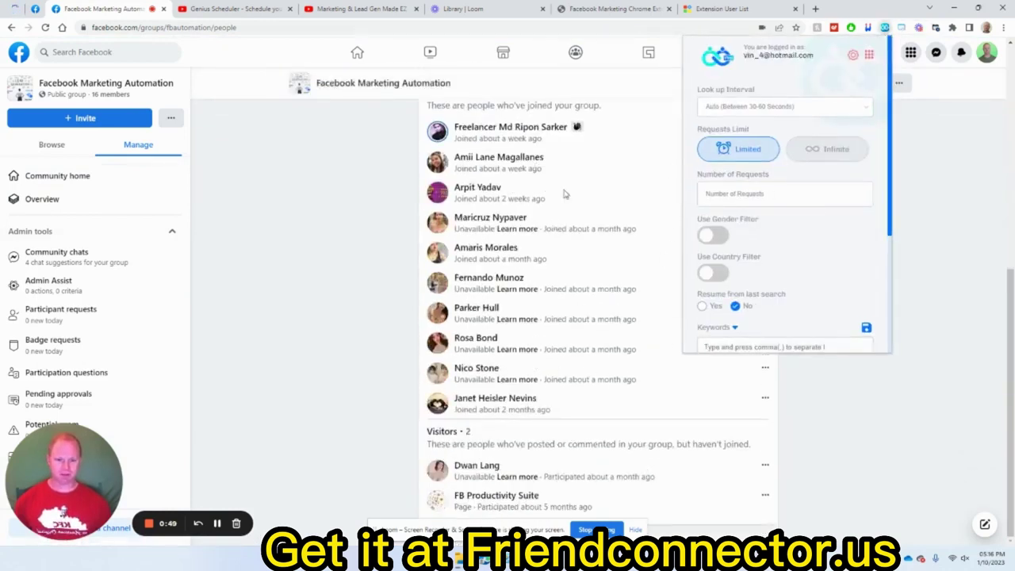
scroll(564, 194, "up", 1)
scroll(497, 219, "down", 1)
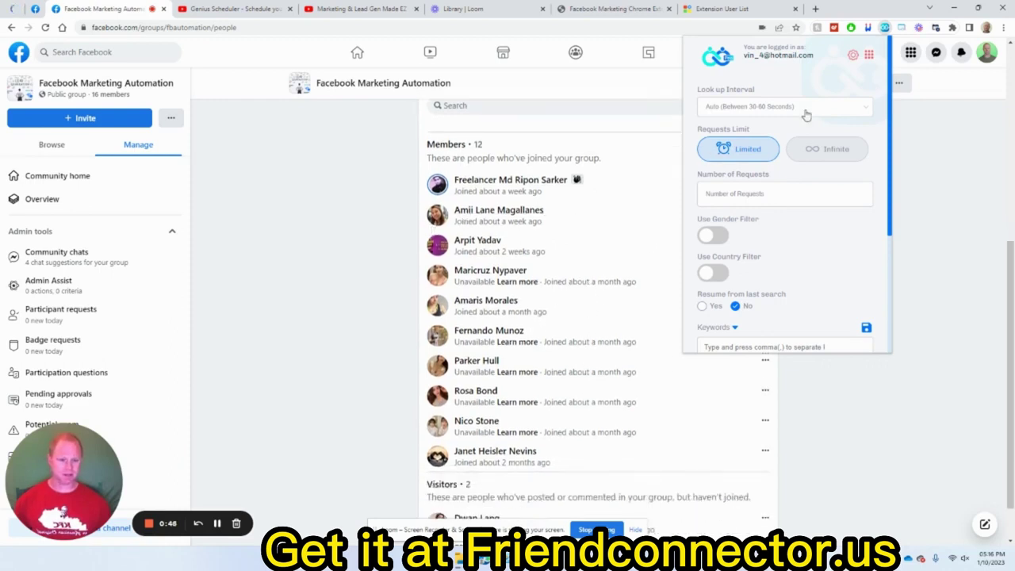
left_click(866, 57)
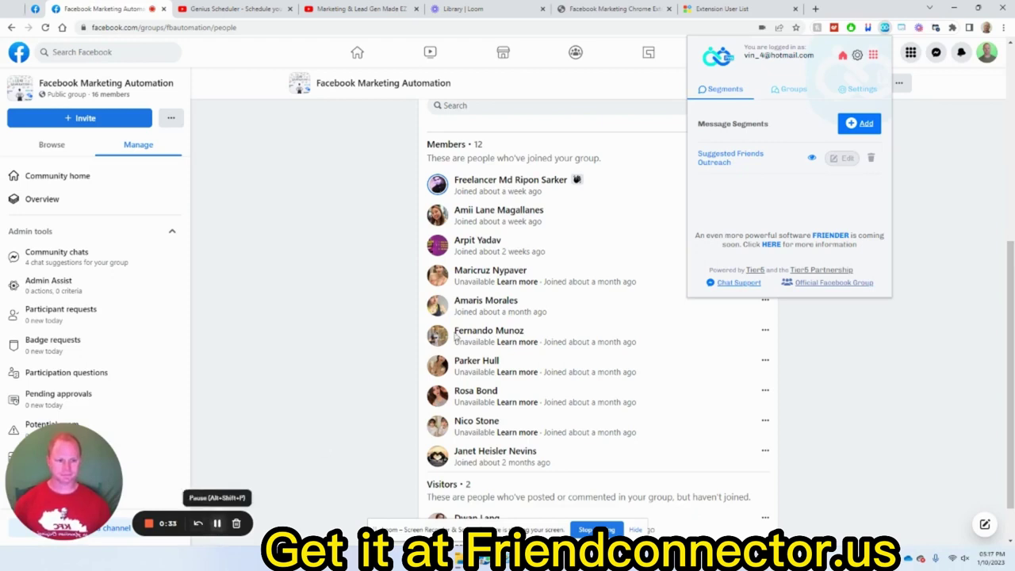
scroll(308, 248, "up", 2)
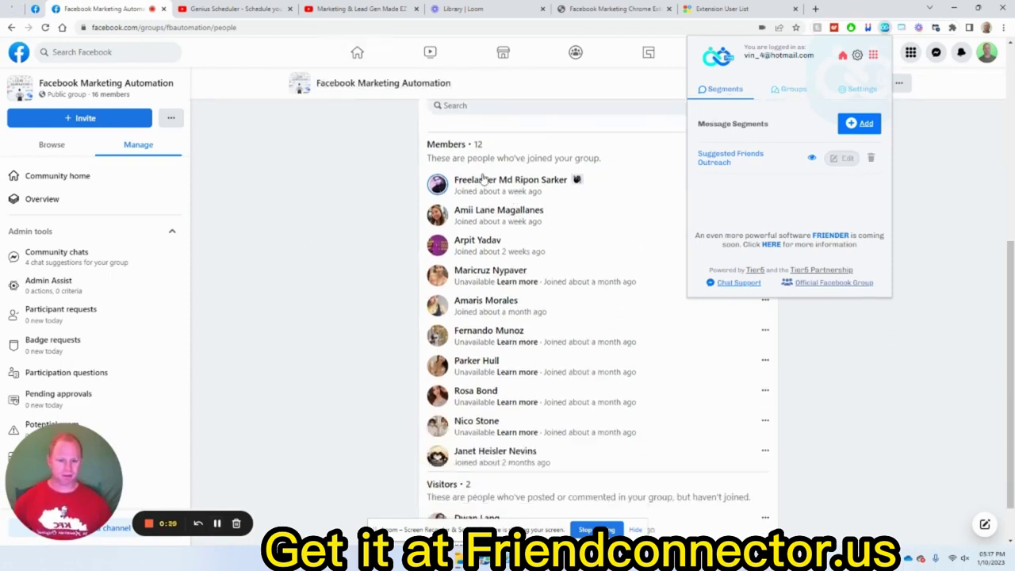
scroll(507, 210, "up", 2)
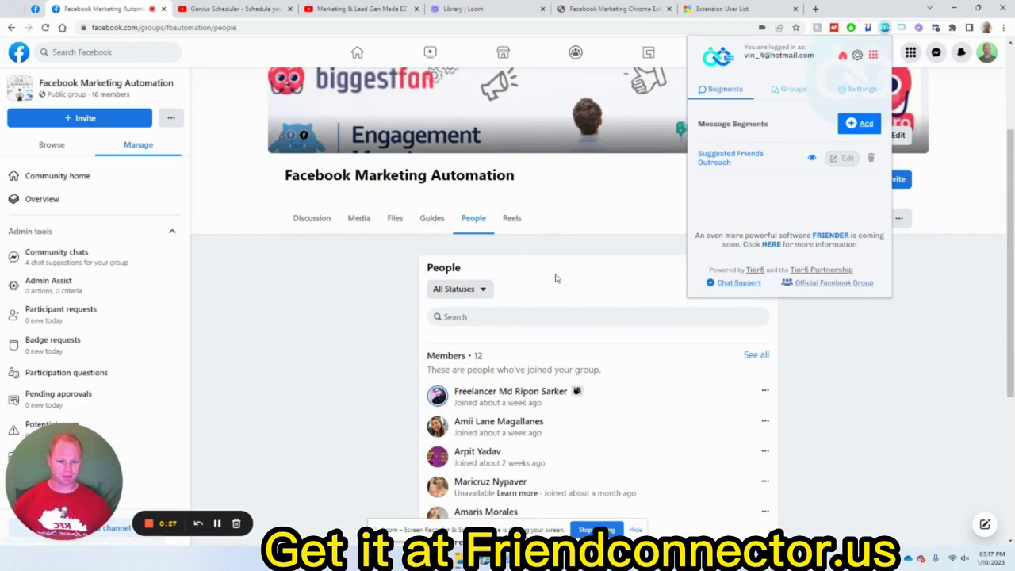
scroll(555, 277, "down", 2)
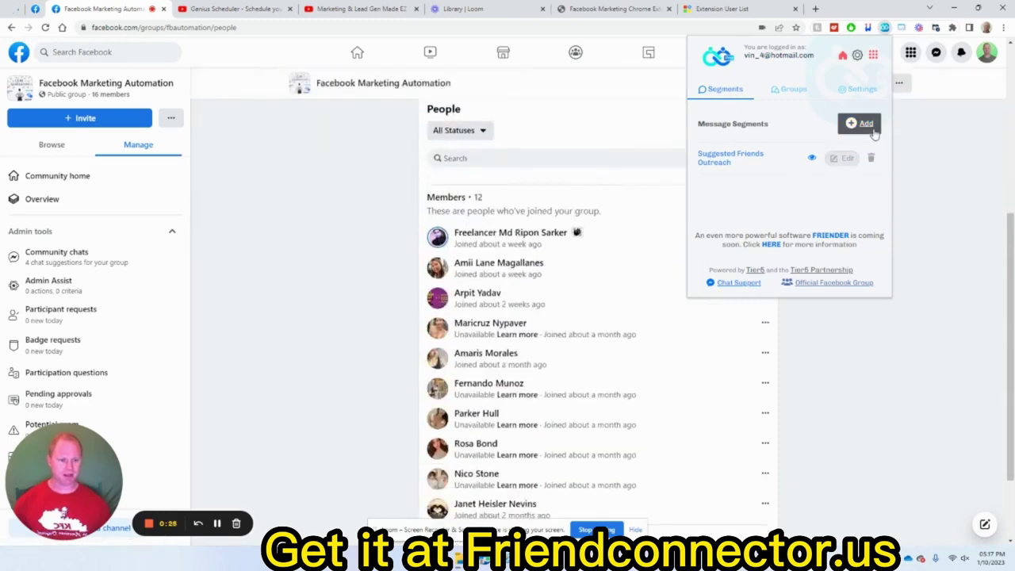
Browse the extension's message groups, settings and segments lists.
left_click(789, 89)
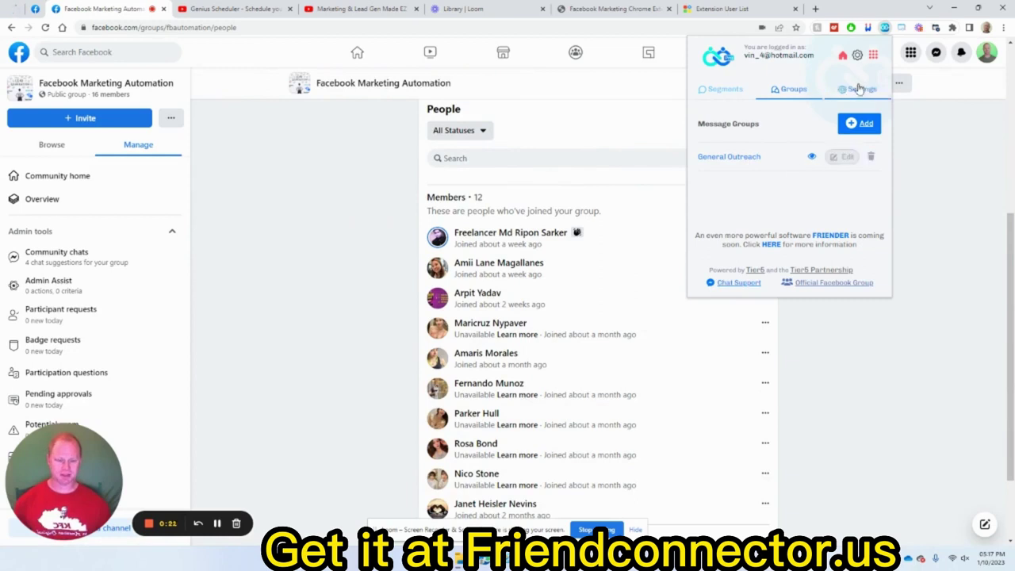
scroll(558, 269, "down", 2)
left_click(858, 89)
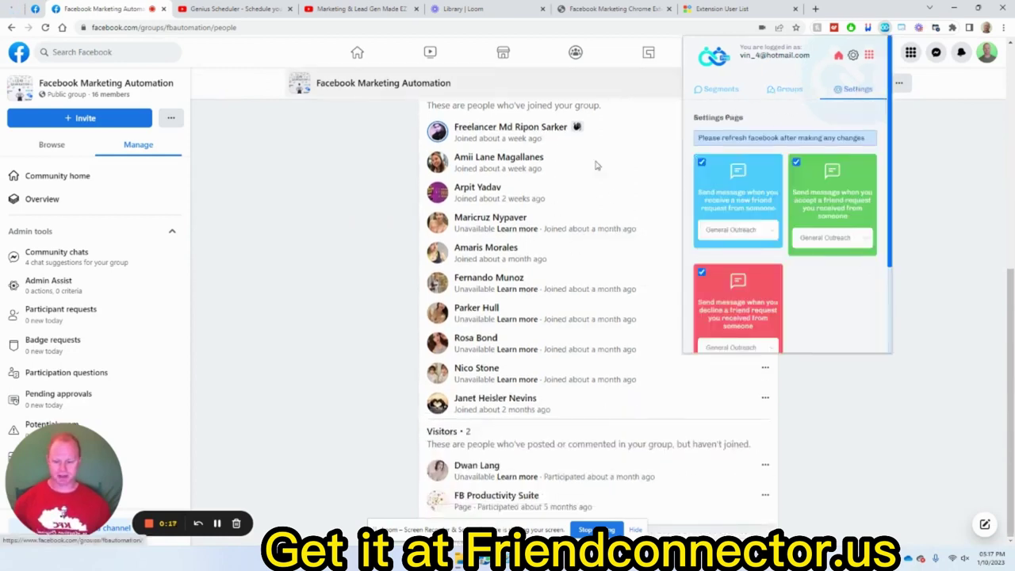
left_click(717, 89)
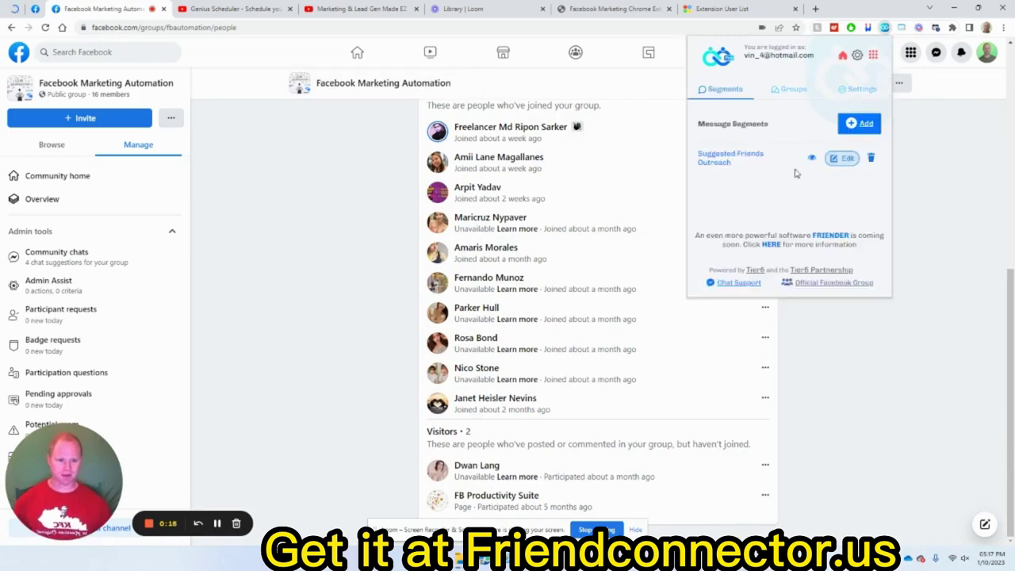
Return to the friend-request form and select General Outreach as the message group.
left_click(843, 57)
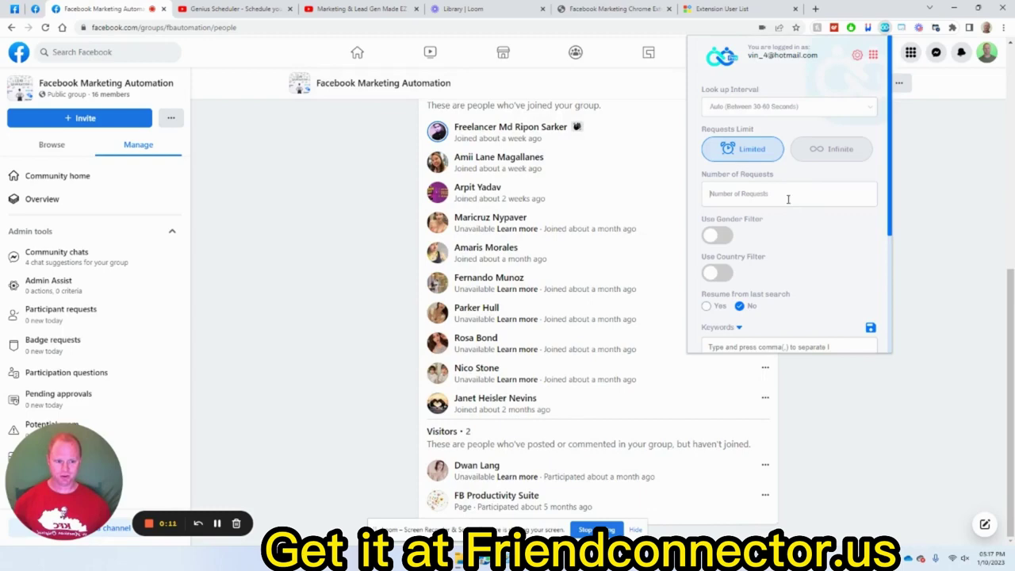
scroll(788, 199, "down", 1)
scroll(793, 203, "down", 1)
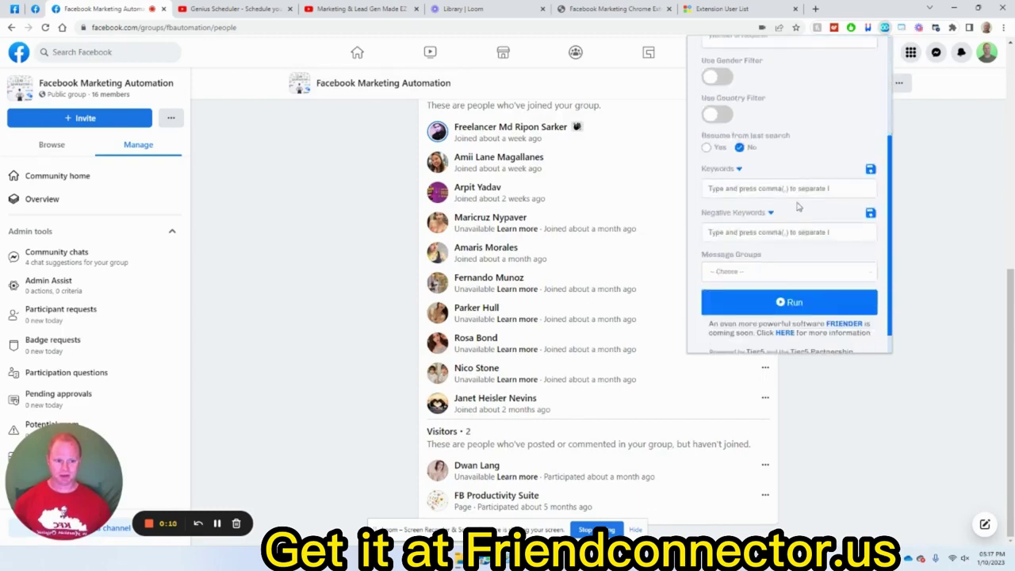
left_click(752, 274)
scroll(354, 246, "up", 1)
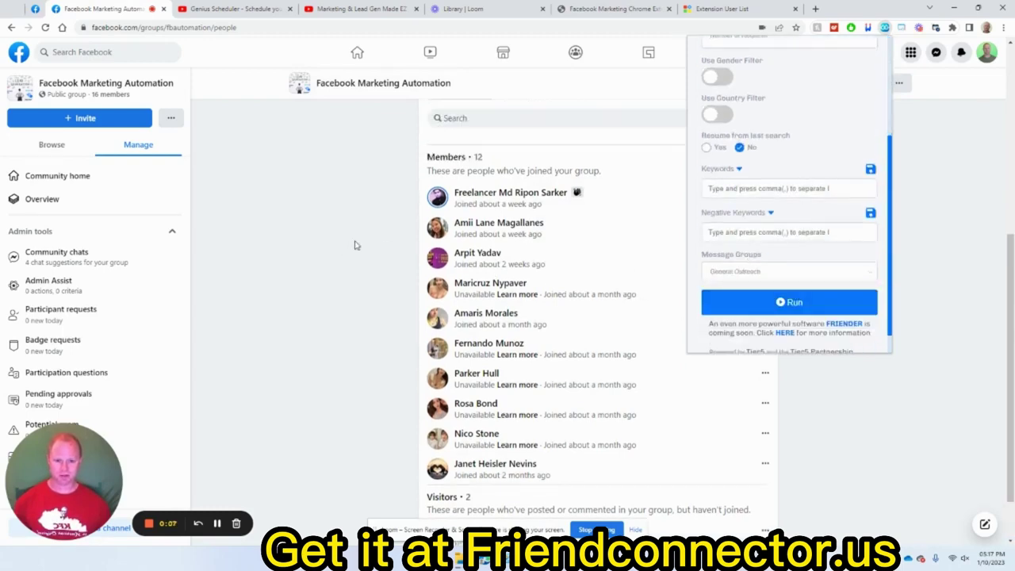
scroll(361, 238, "up", 1)
scroll(371, 246, "up", 3)
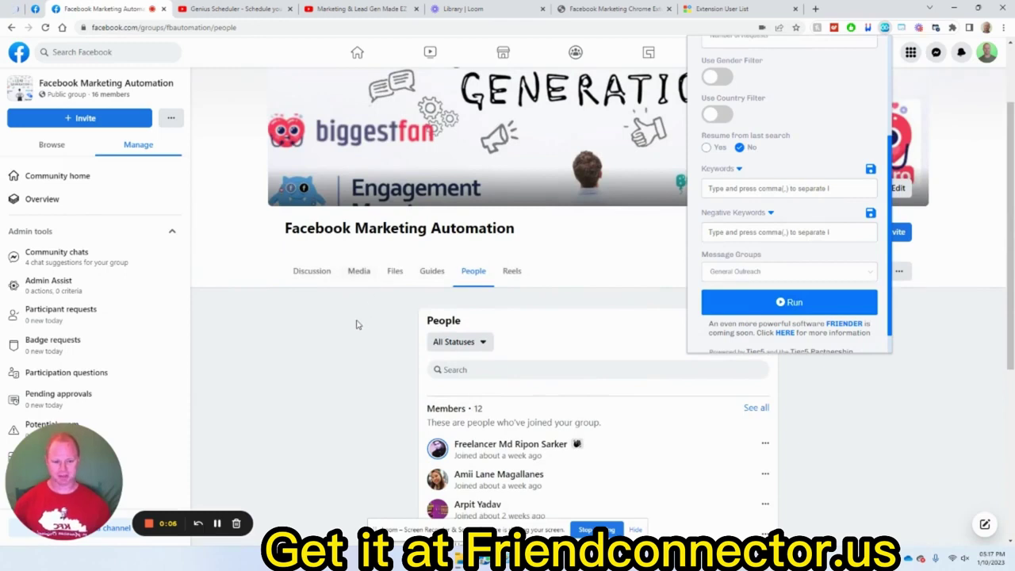